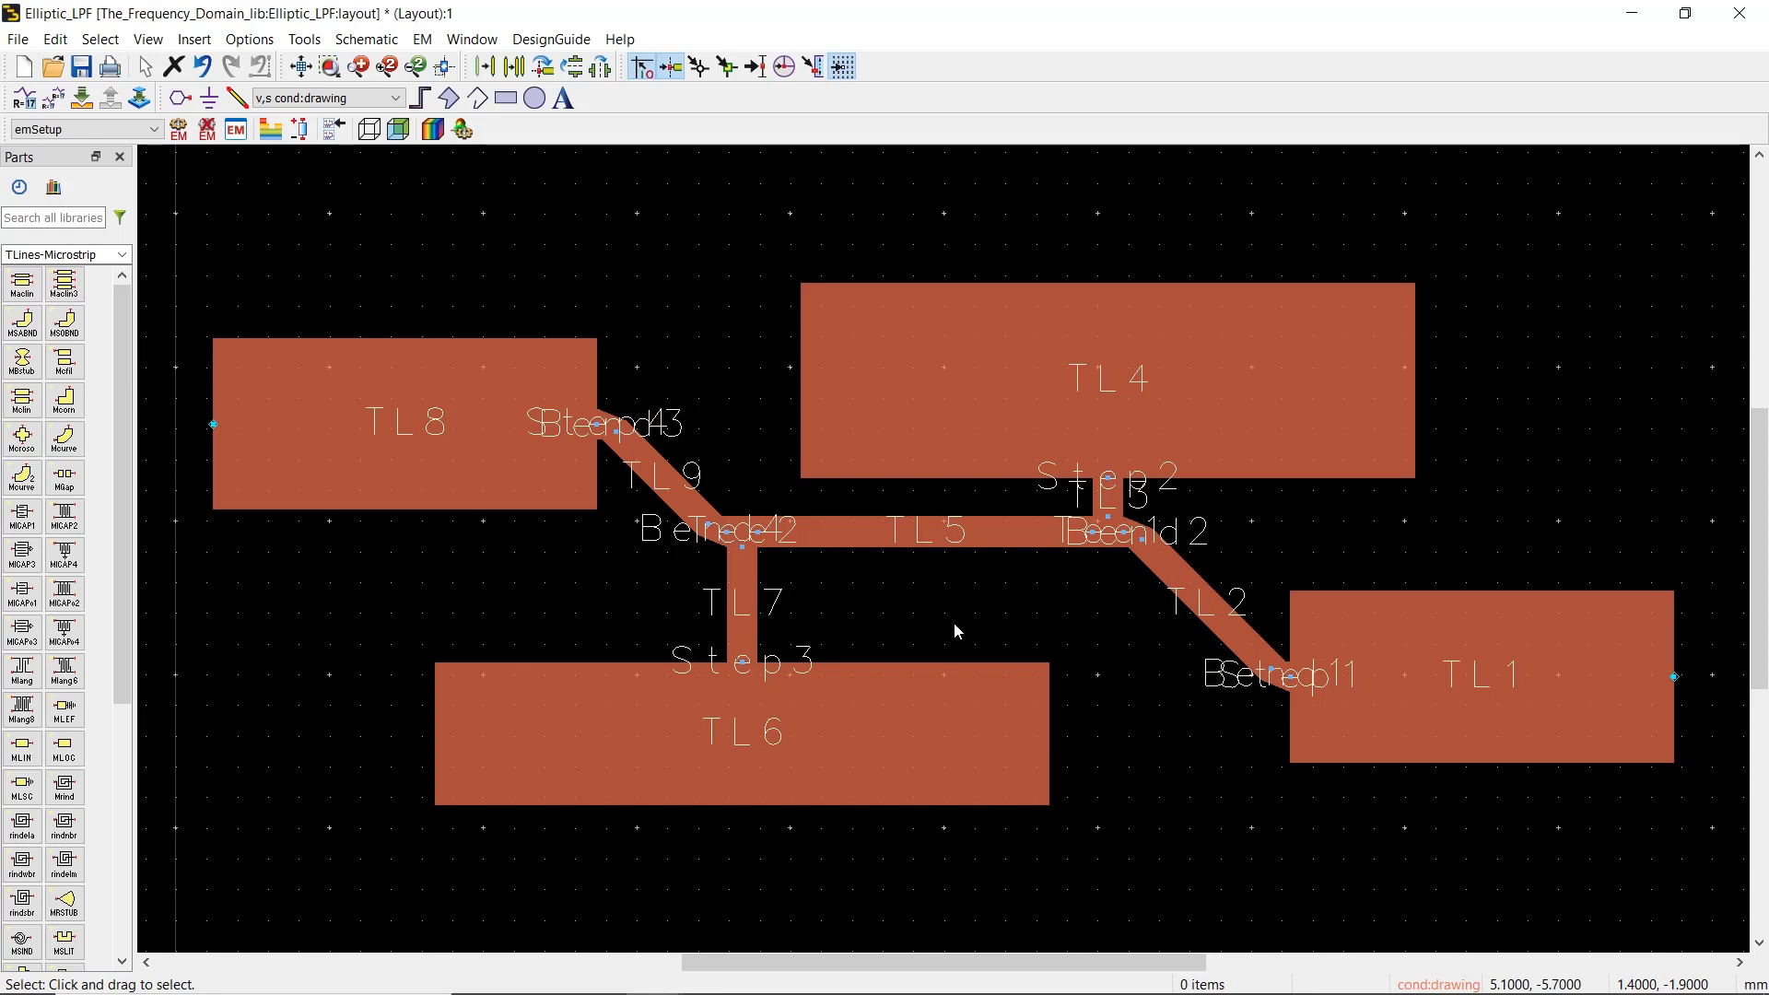
Step: Place pin 1 on TL8's left edge and pin 2 on TL1's right edge, then end pin placement
click(179, 99)
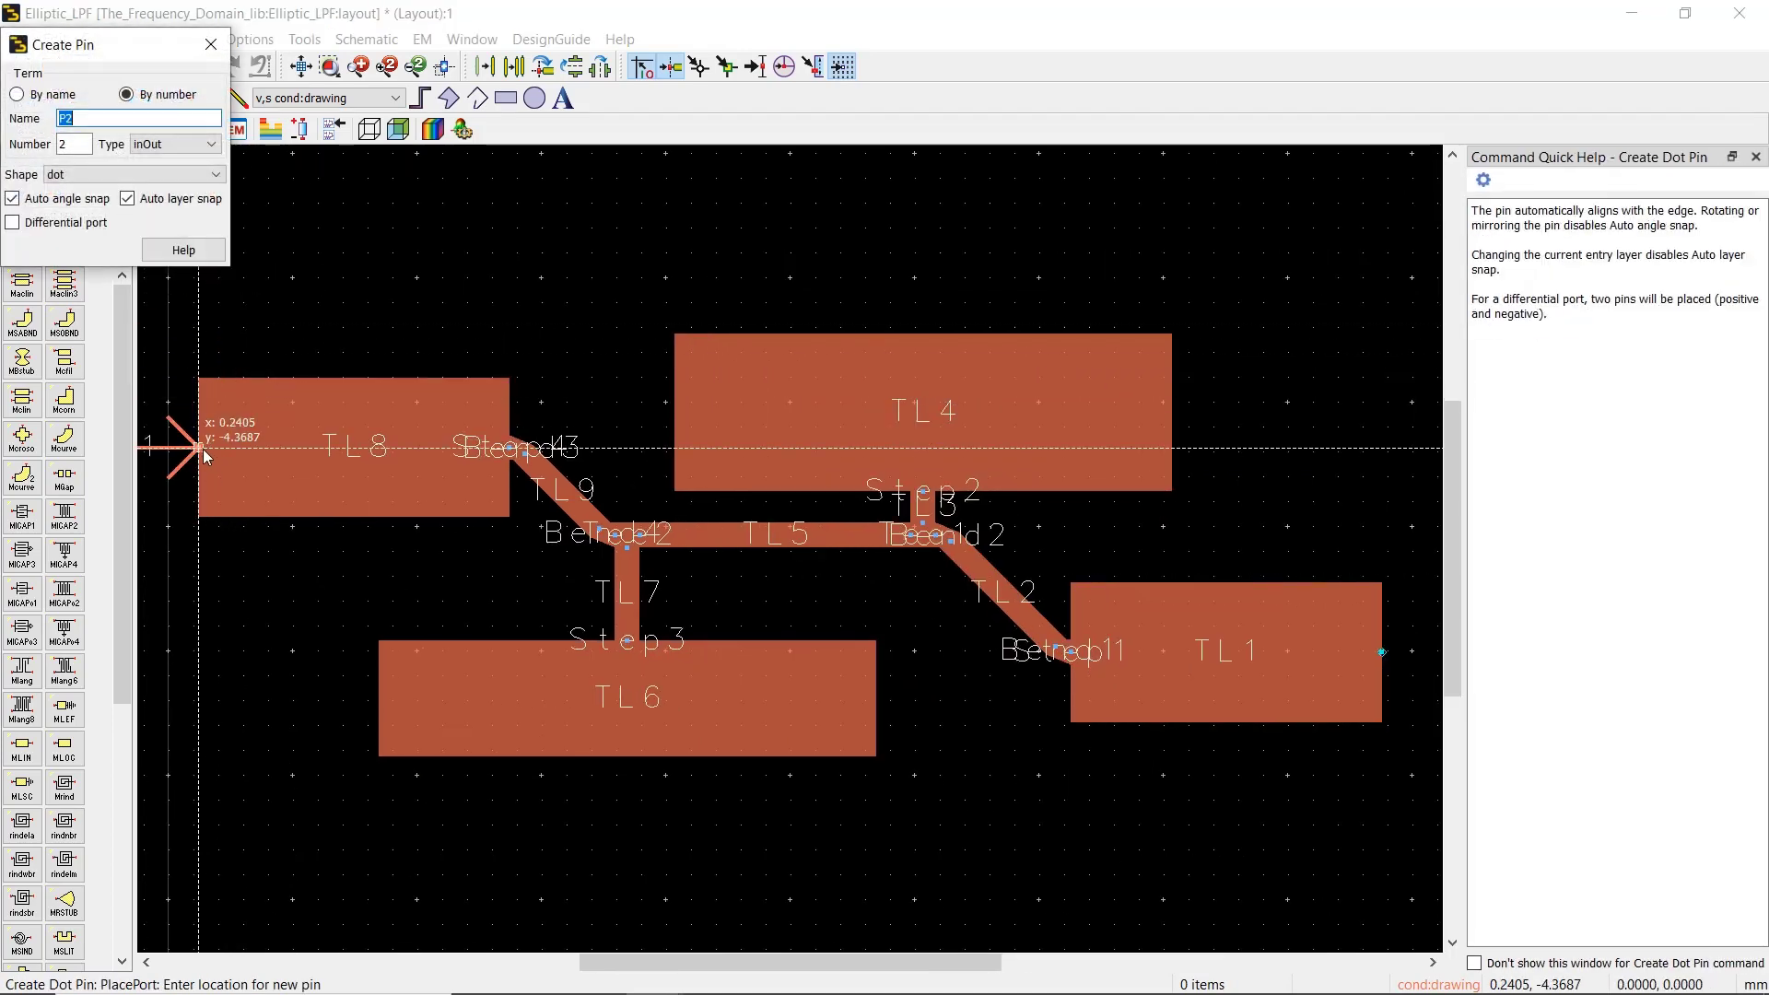
click(1384, 654)
right_click(978, 245)
click(1042, 254)
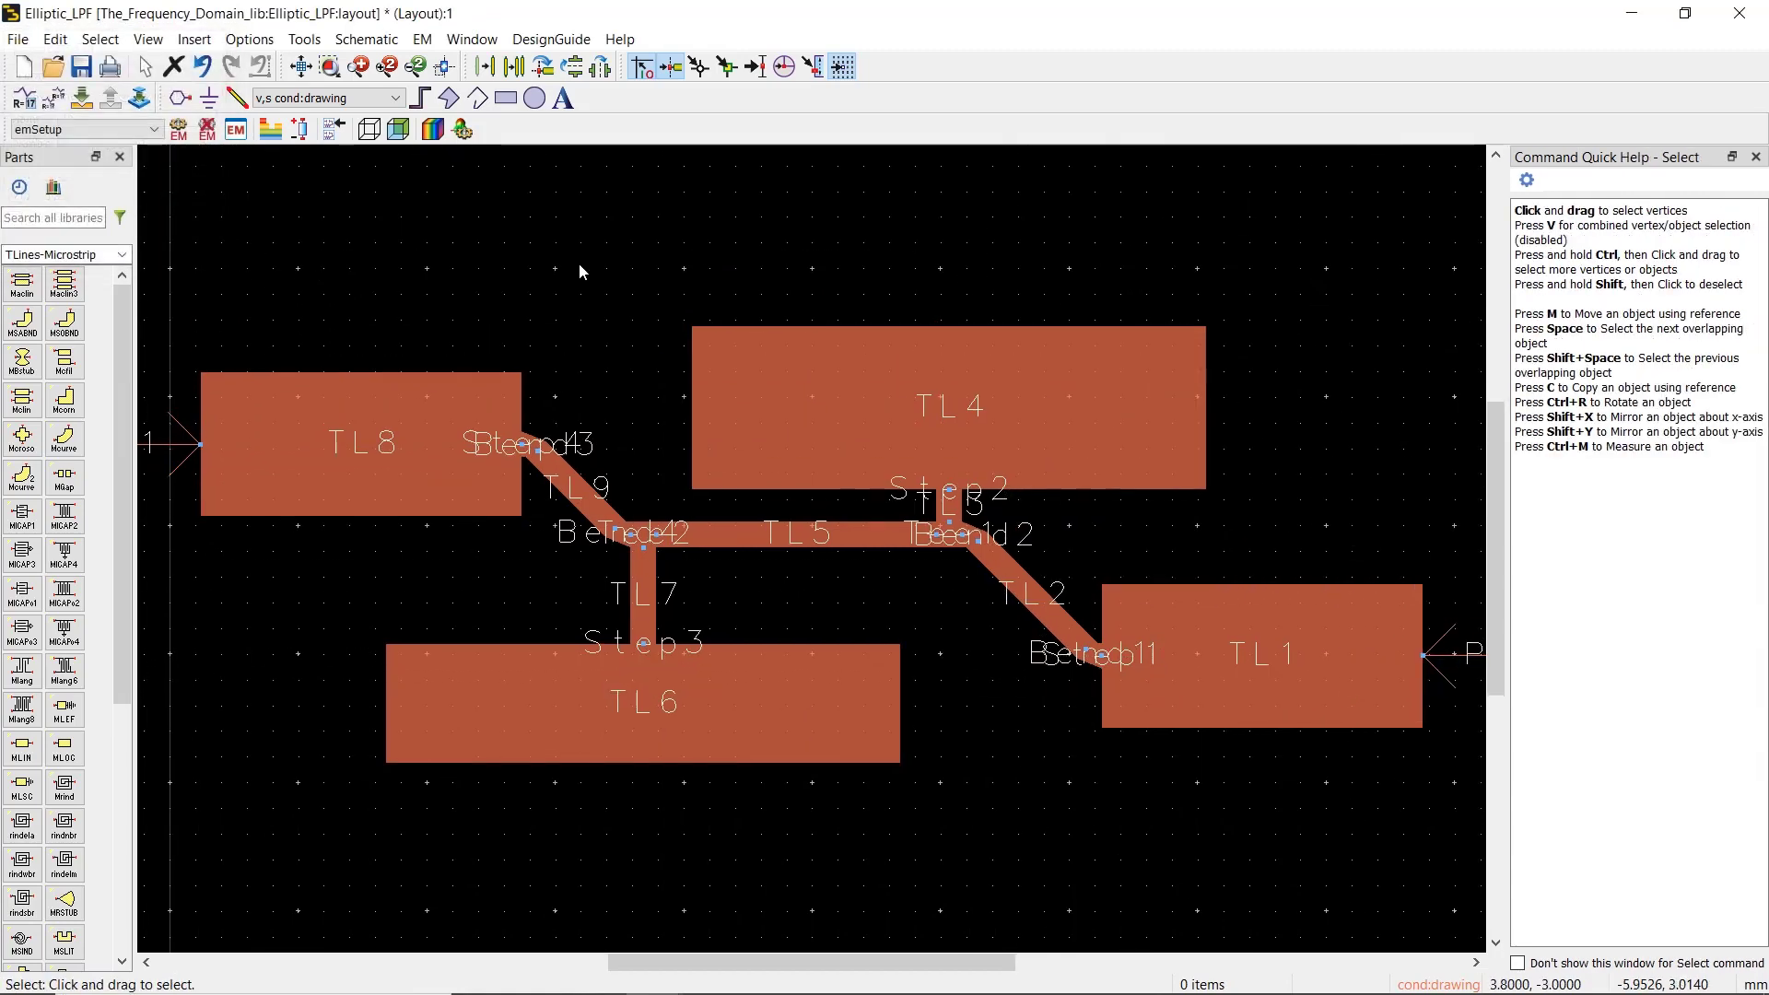
Step: Open EM Setup and review the Rogers substrate stack and 50-ohm ports P1 and P2
click(237, 131)
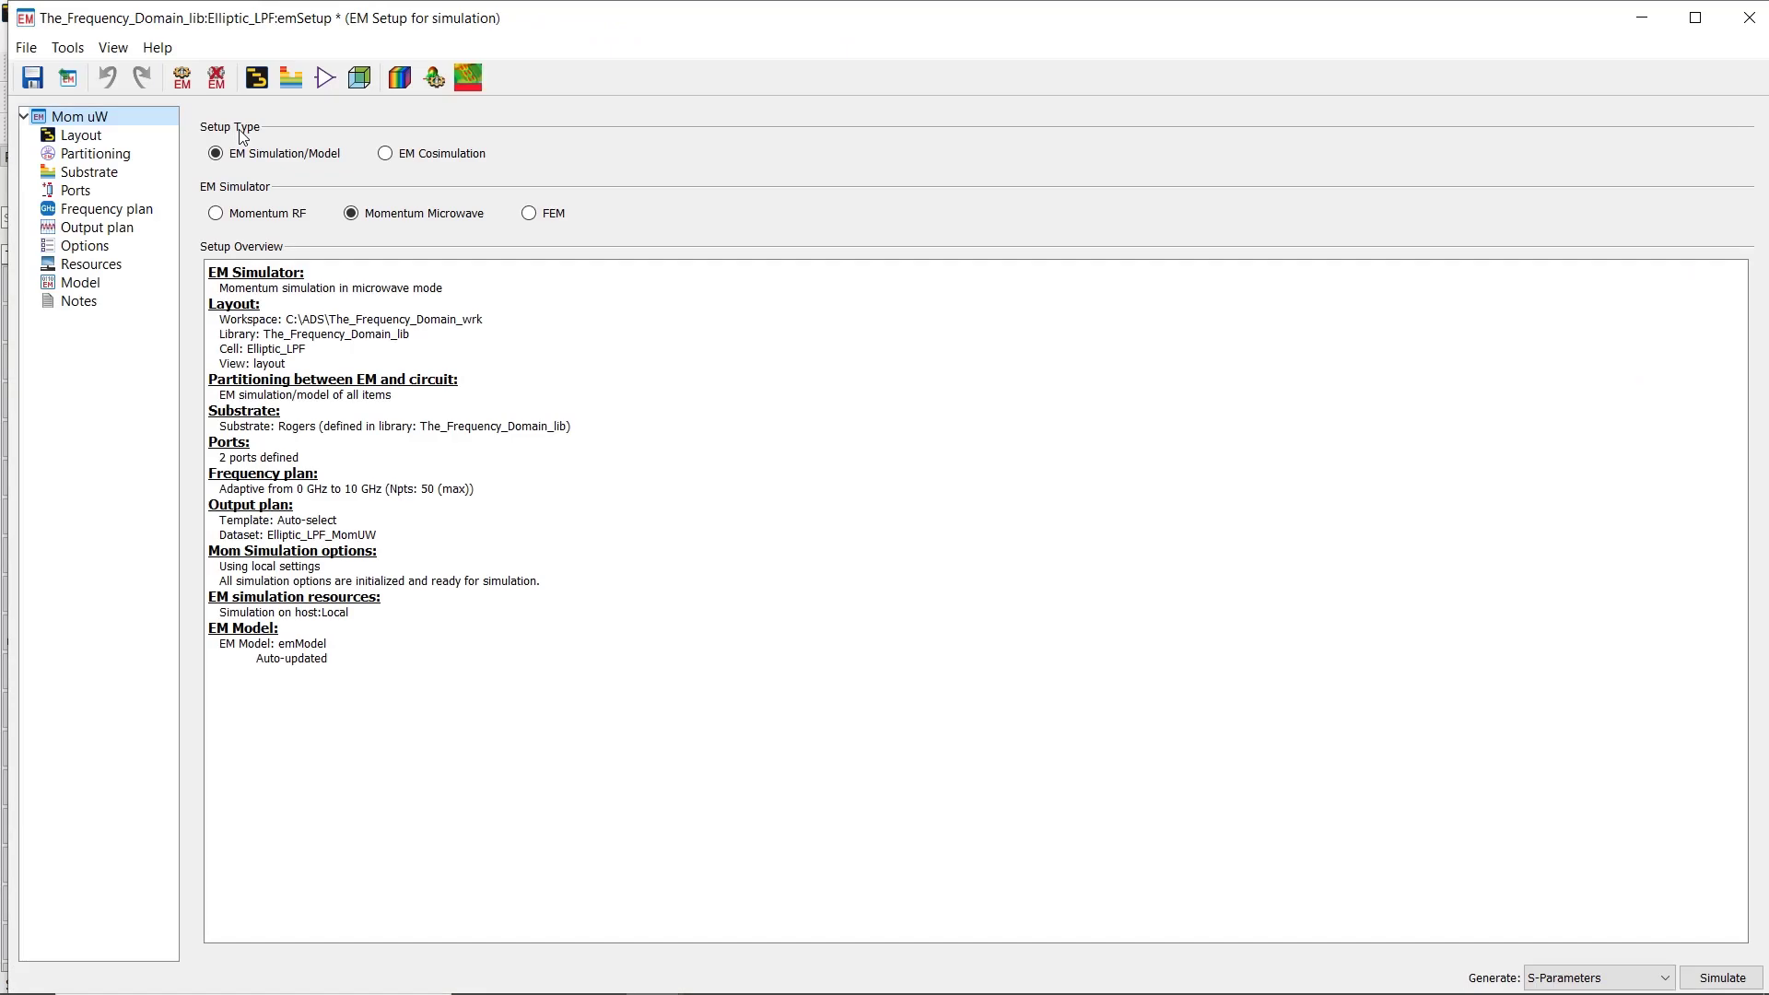
click(106, 171)
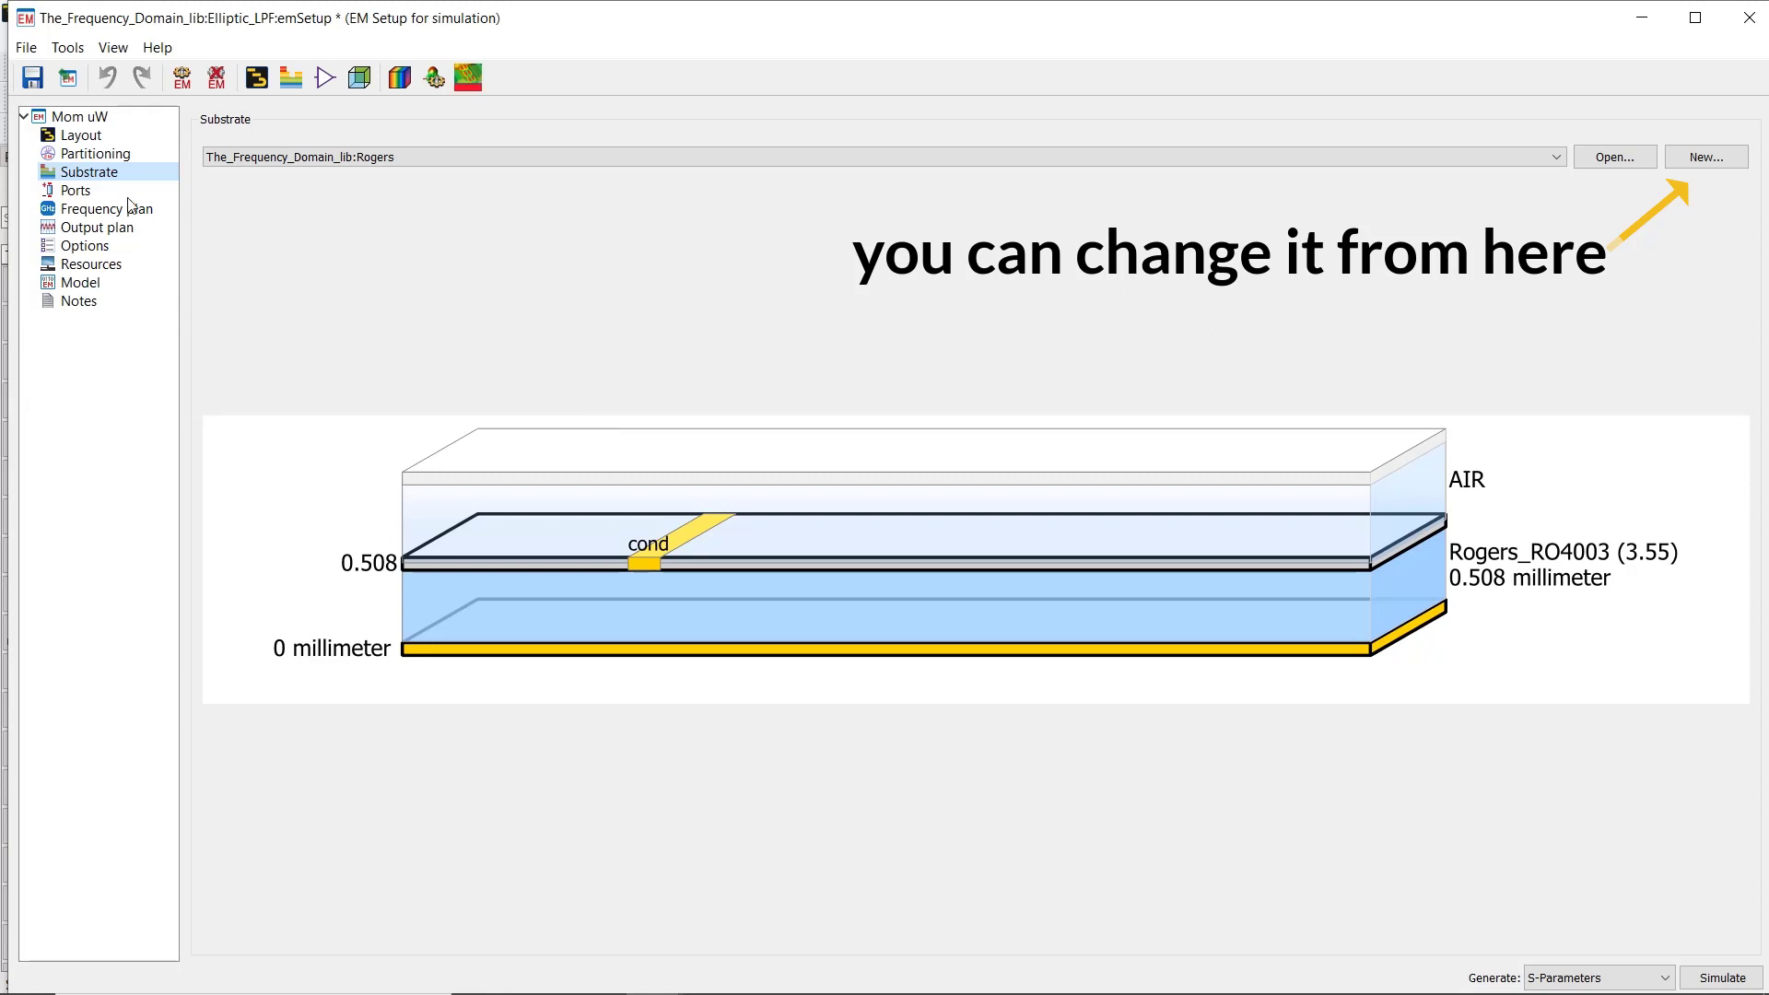
click(67, 193)
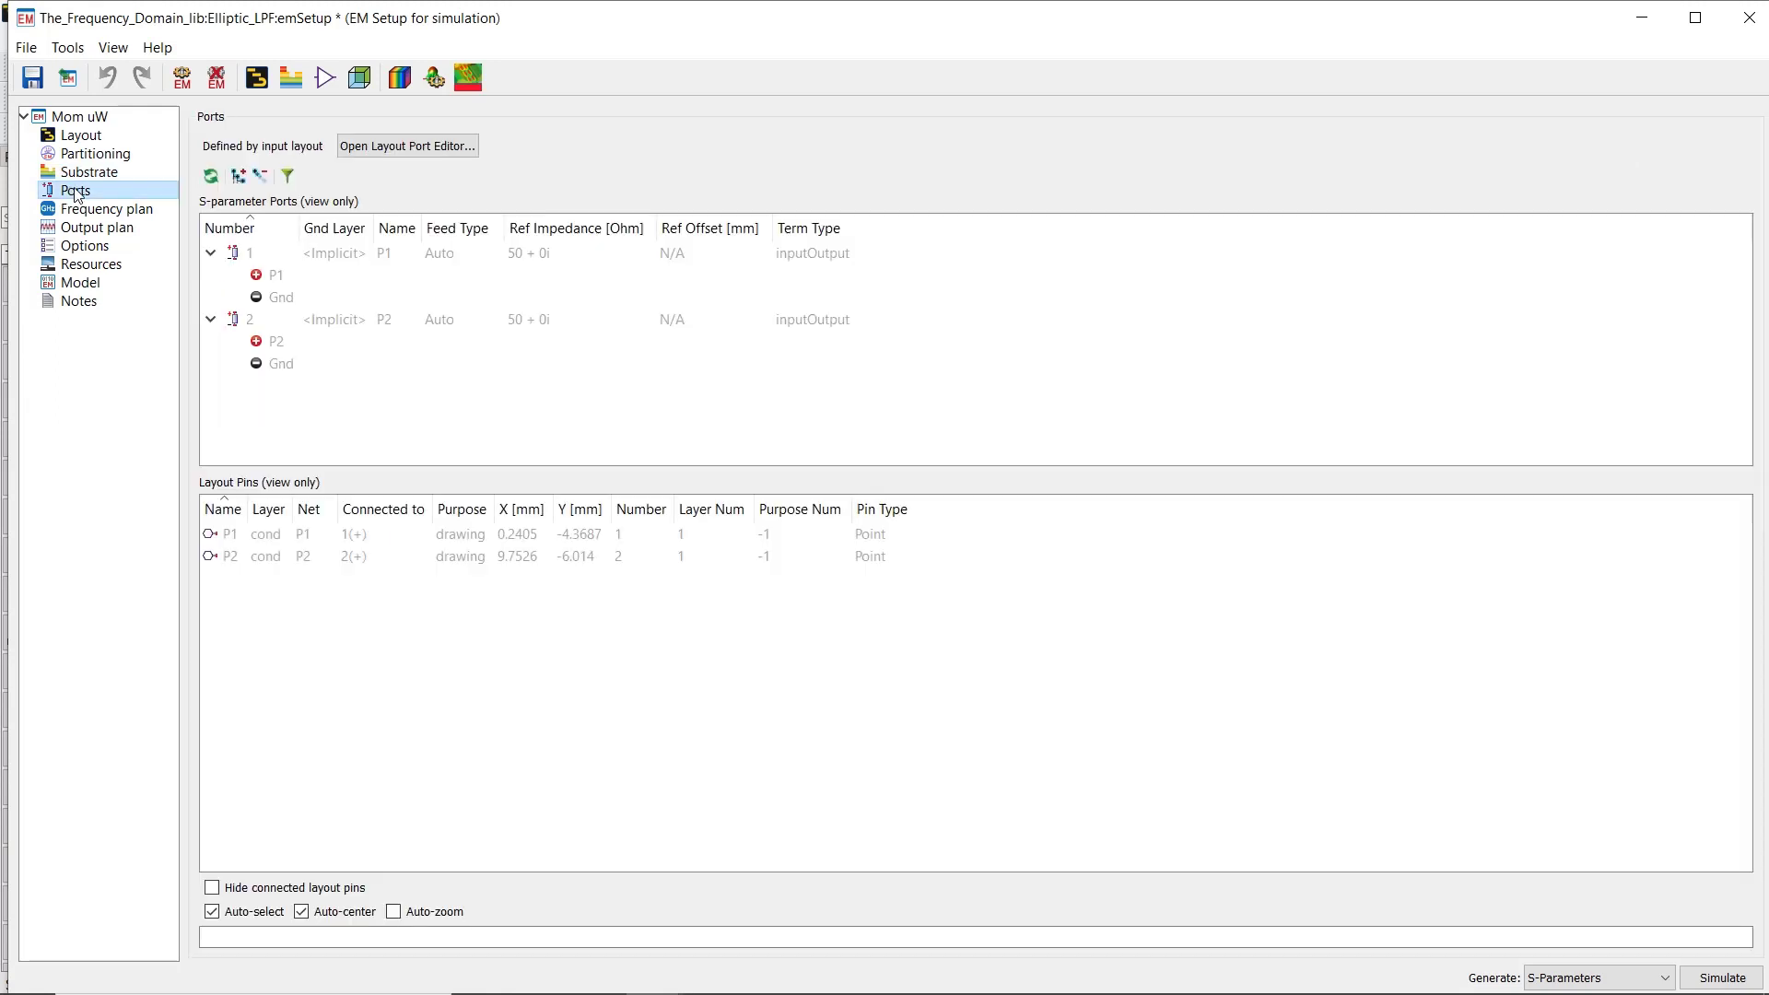
Step: Set the adaptive frequency plan's Fstart to 0.01 GHz and Fstop to 30 GHz
click(86, 212)
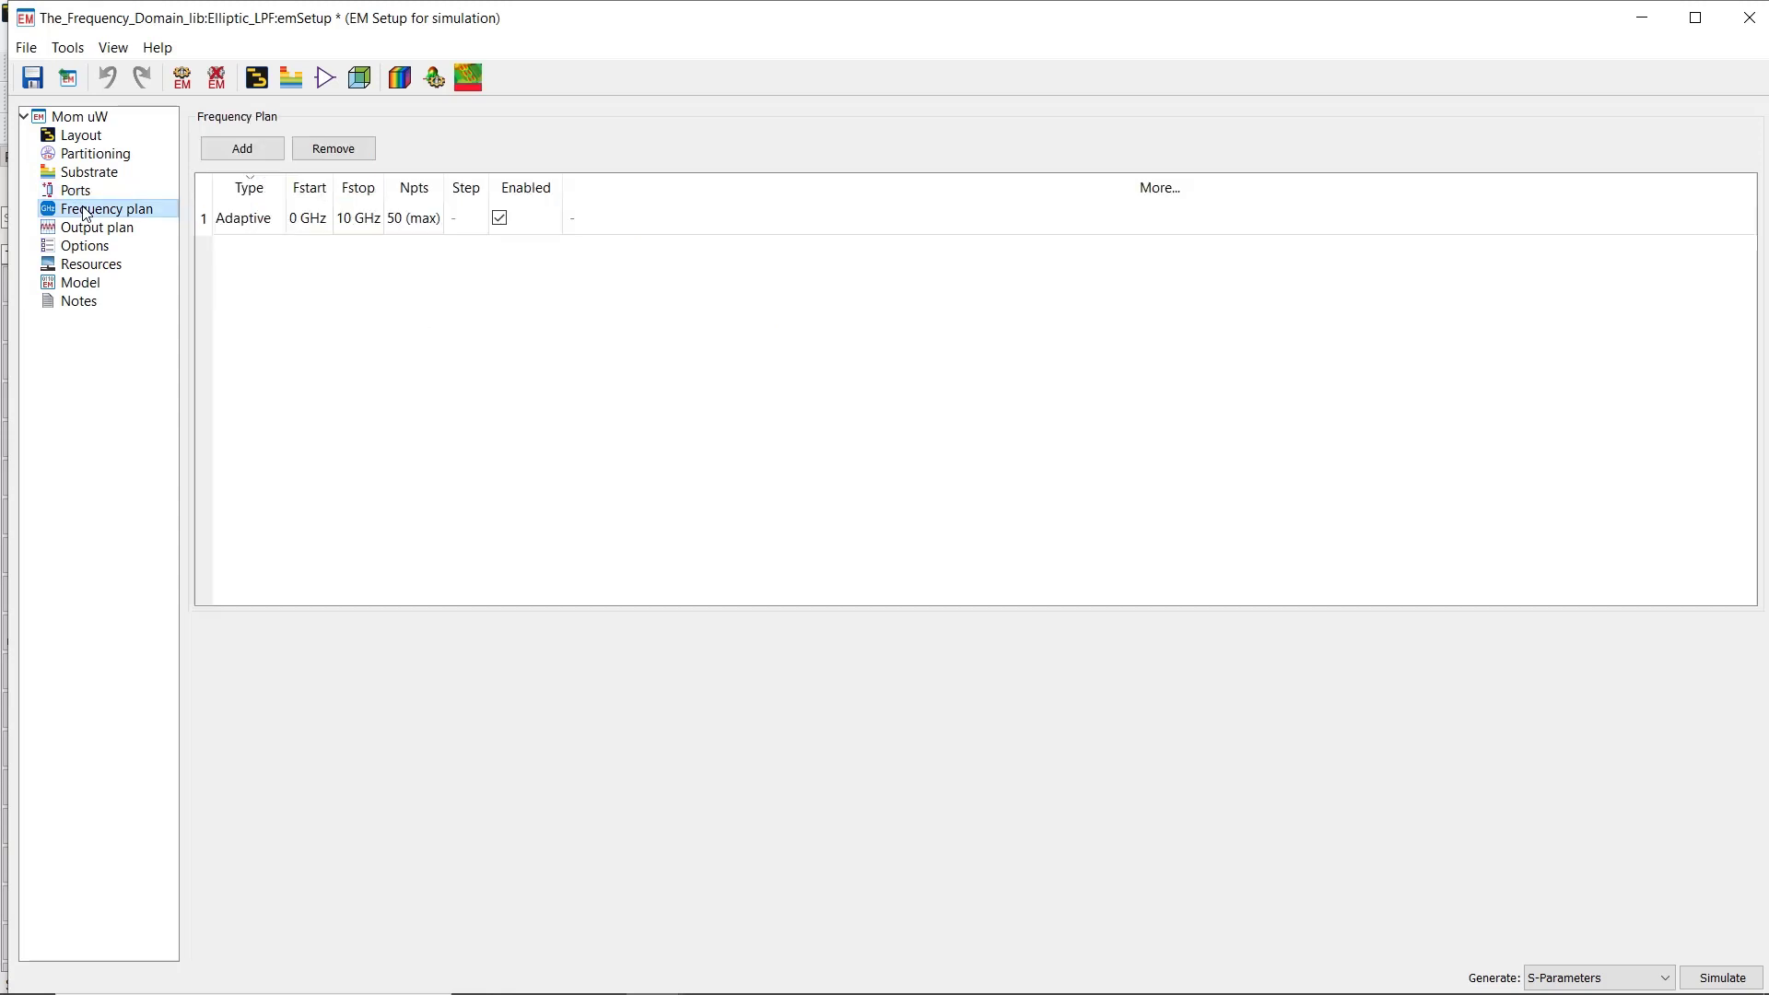
click(296, 223)
click(310, 217)
text(0.01)
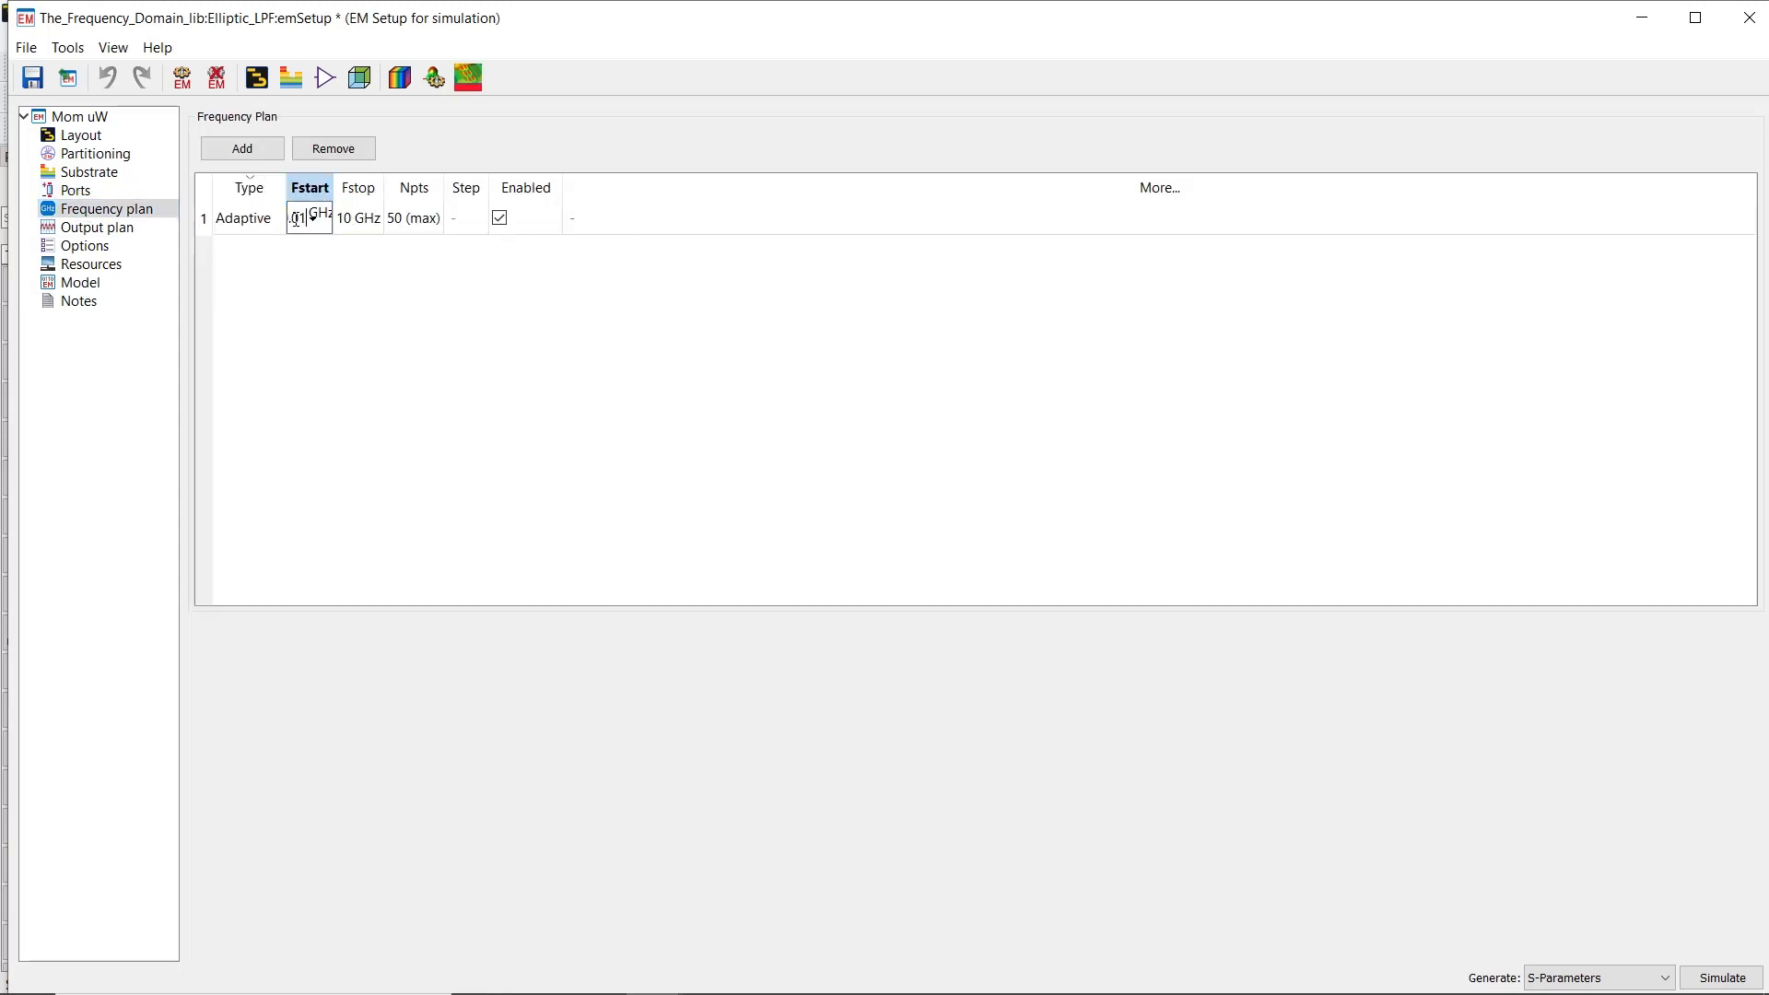
key(Return)
double_click(360, 221)
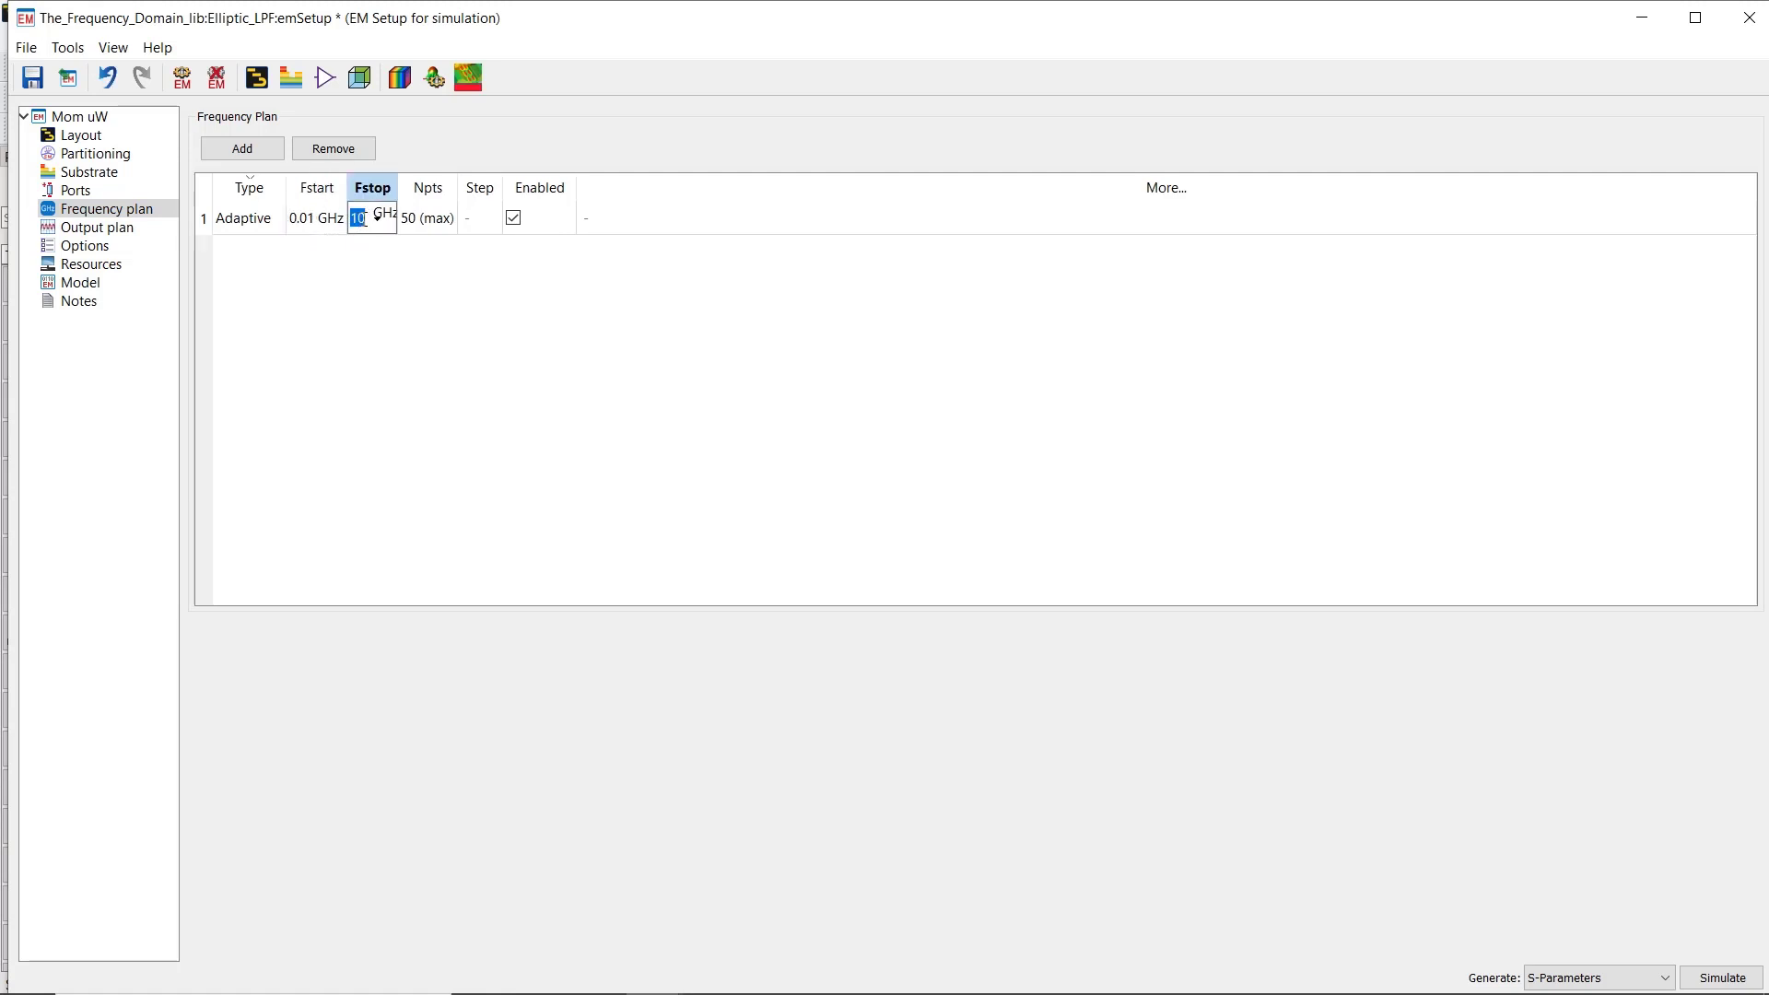
text(30)
key(Return)
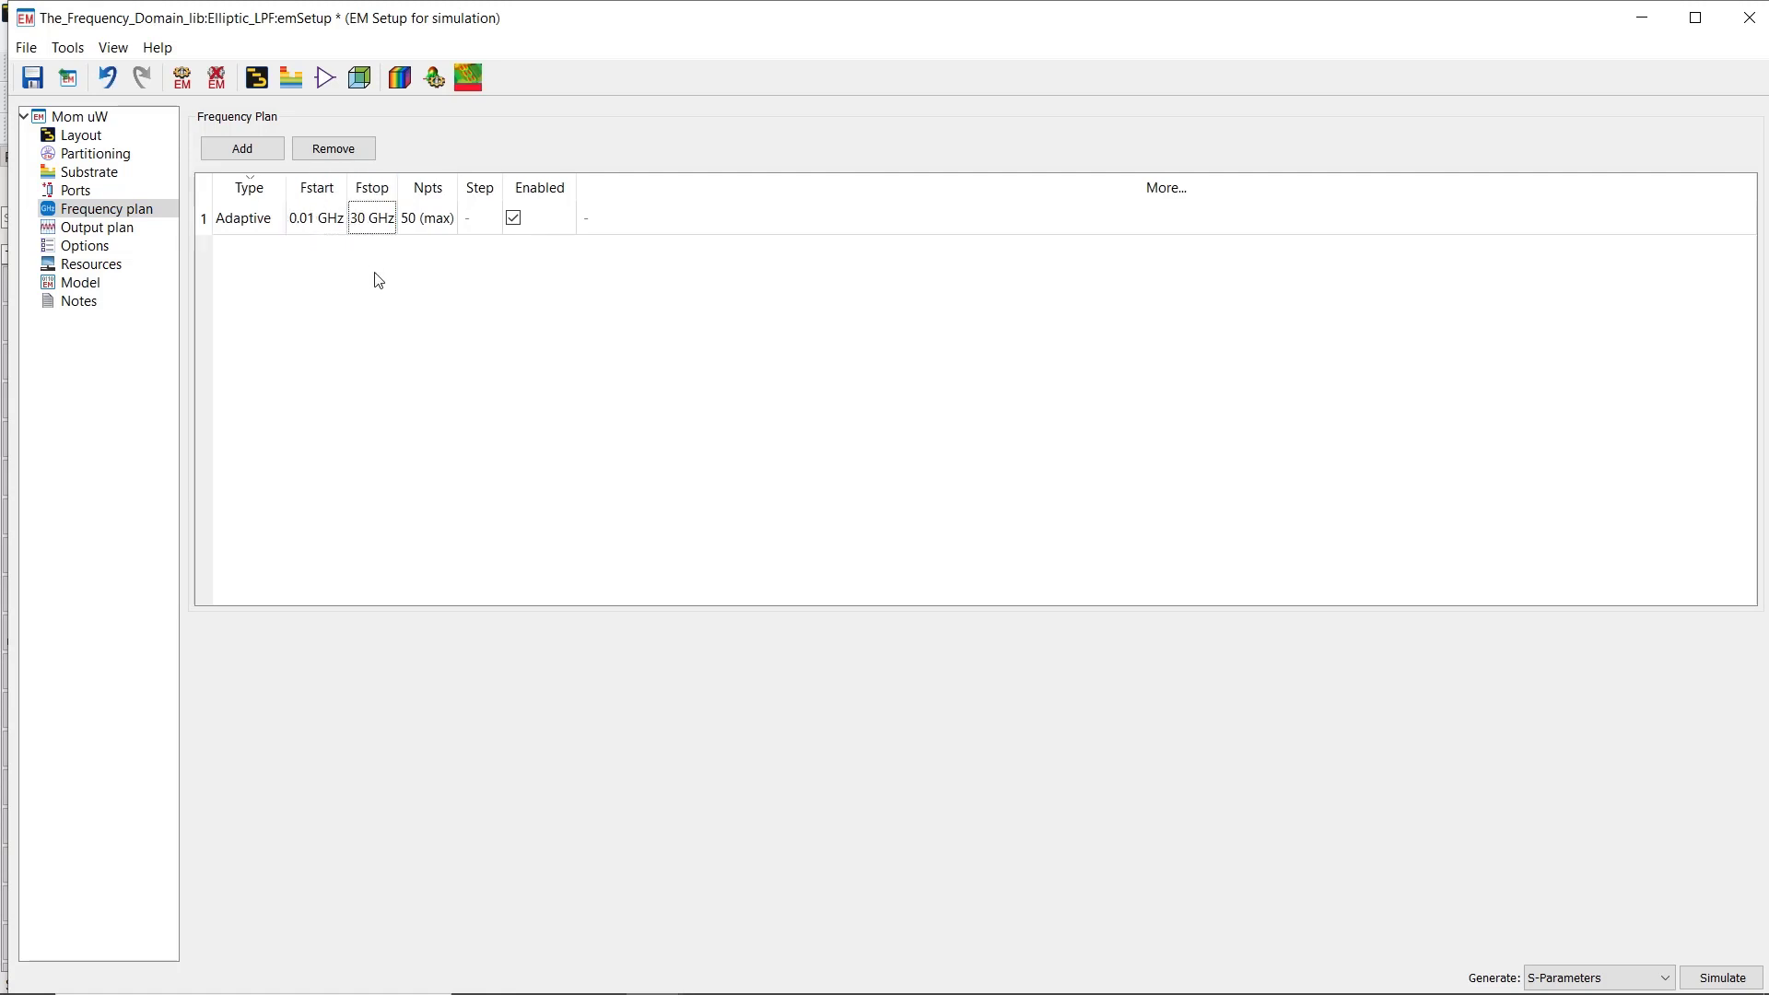
Step: Set the mesh Cells/Wavelength option to 30 and save the EM setup
click(100, 248)
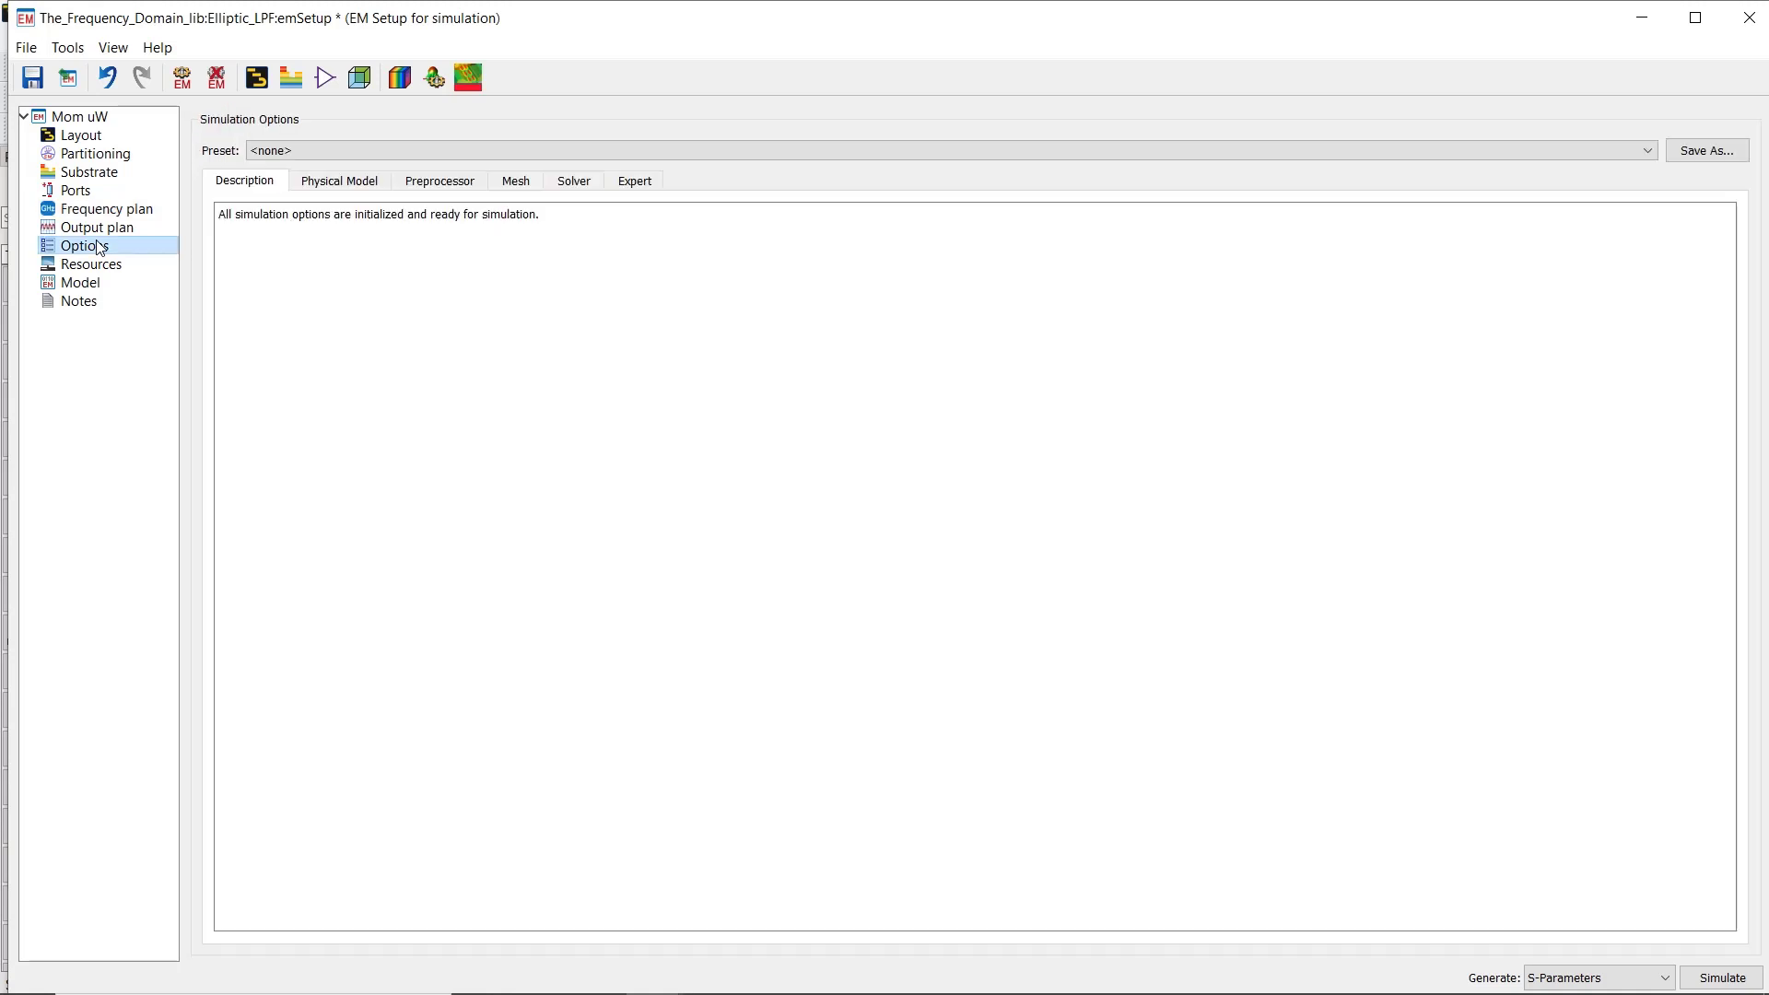
click(516, 183)
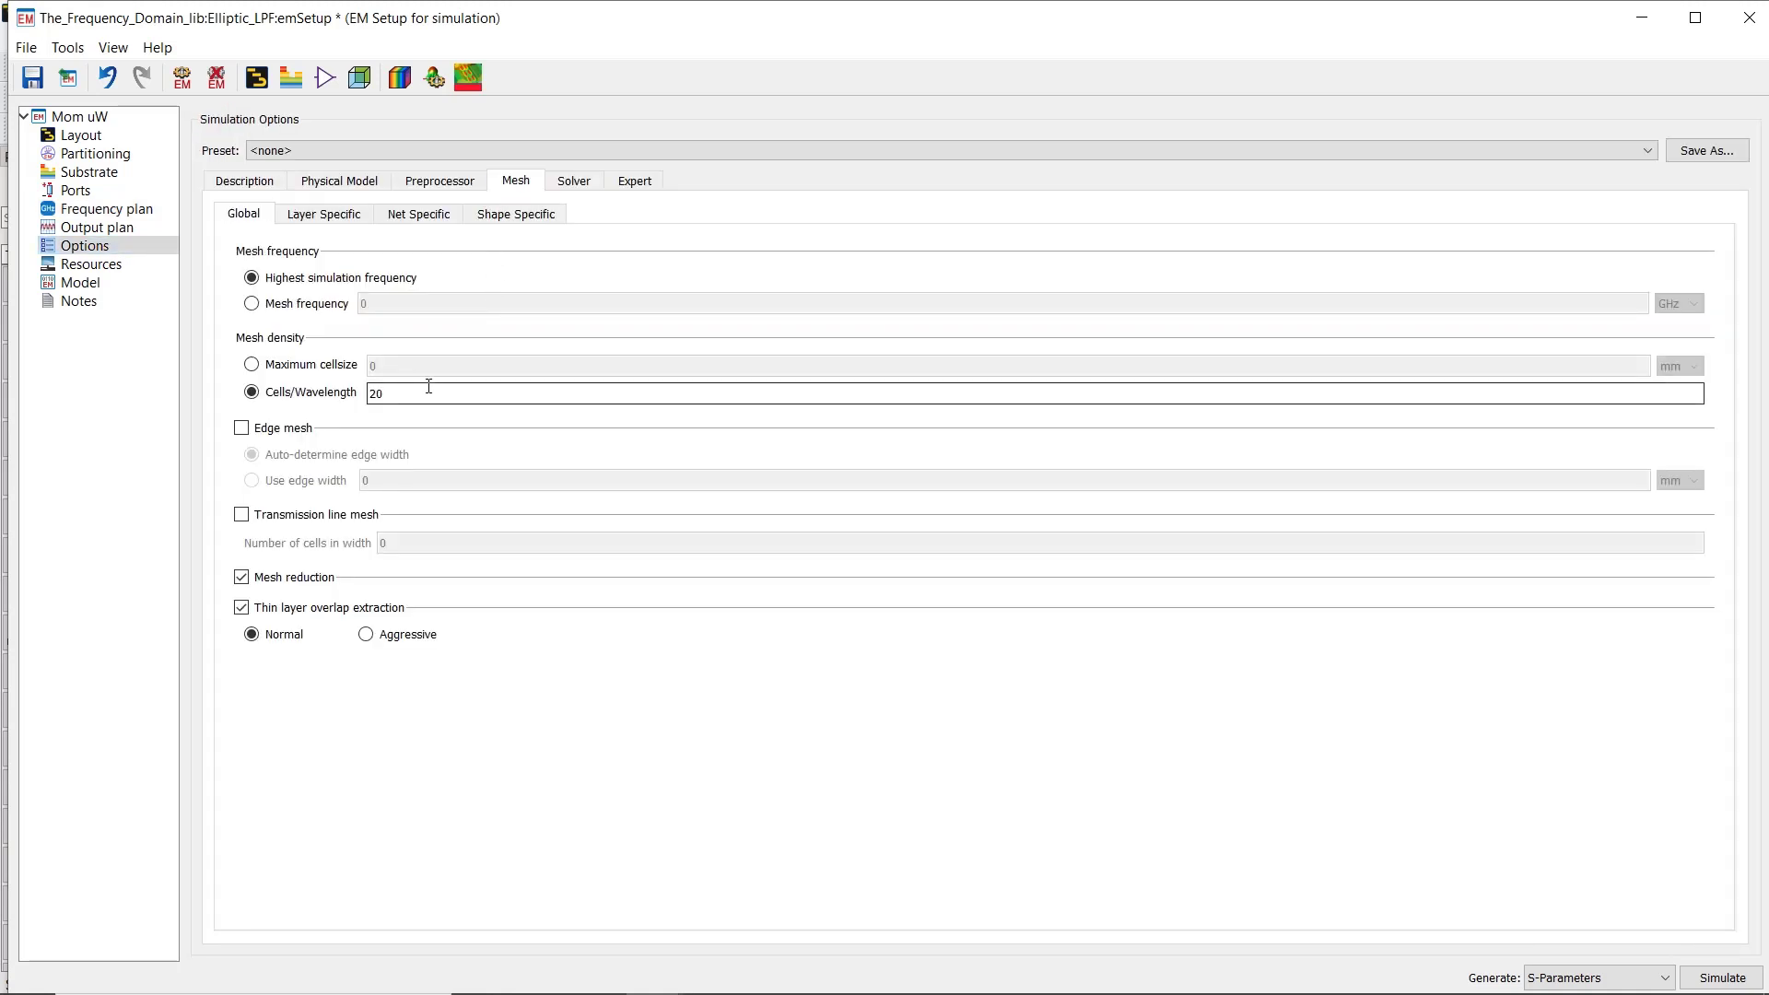
mouse_move(428, 386)
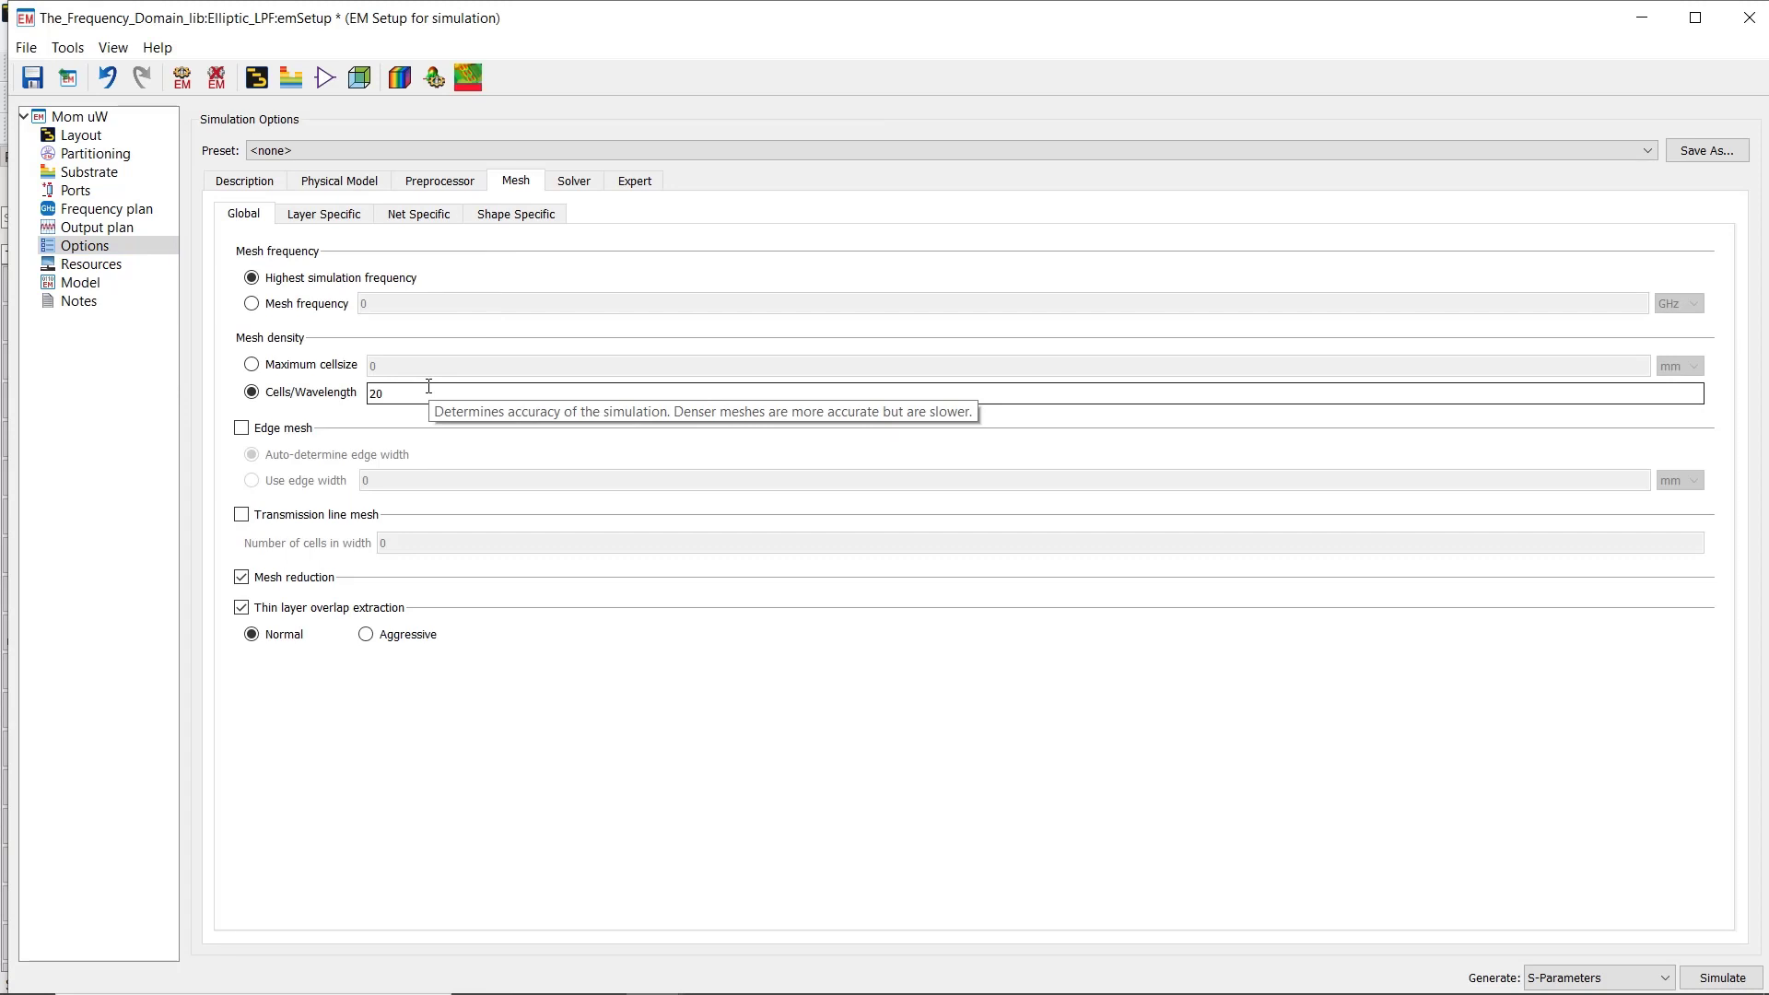
double_click(428, 386)
text(3)
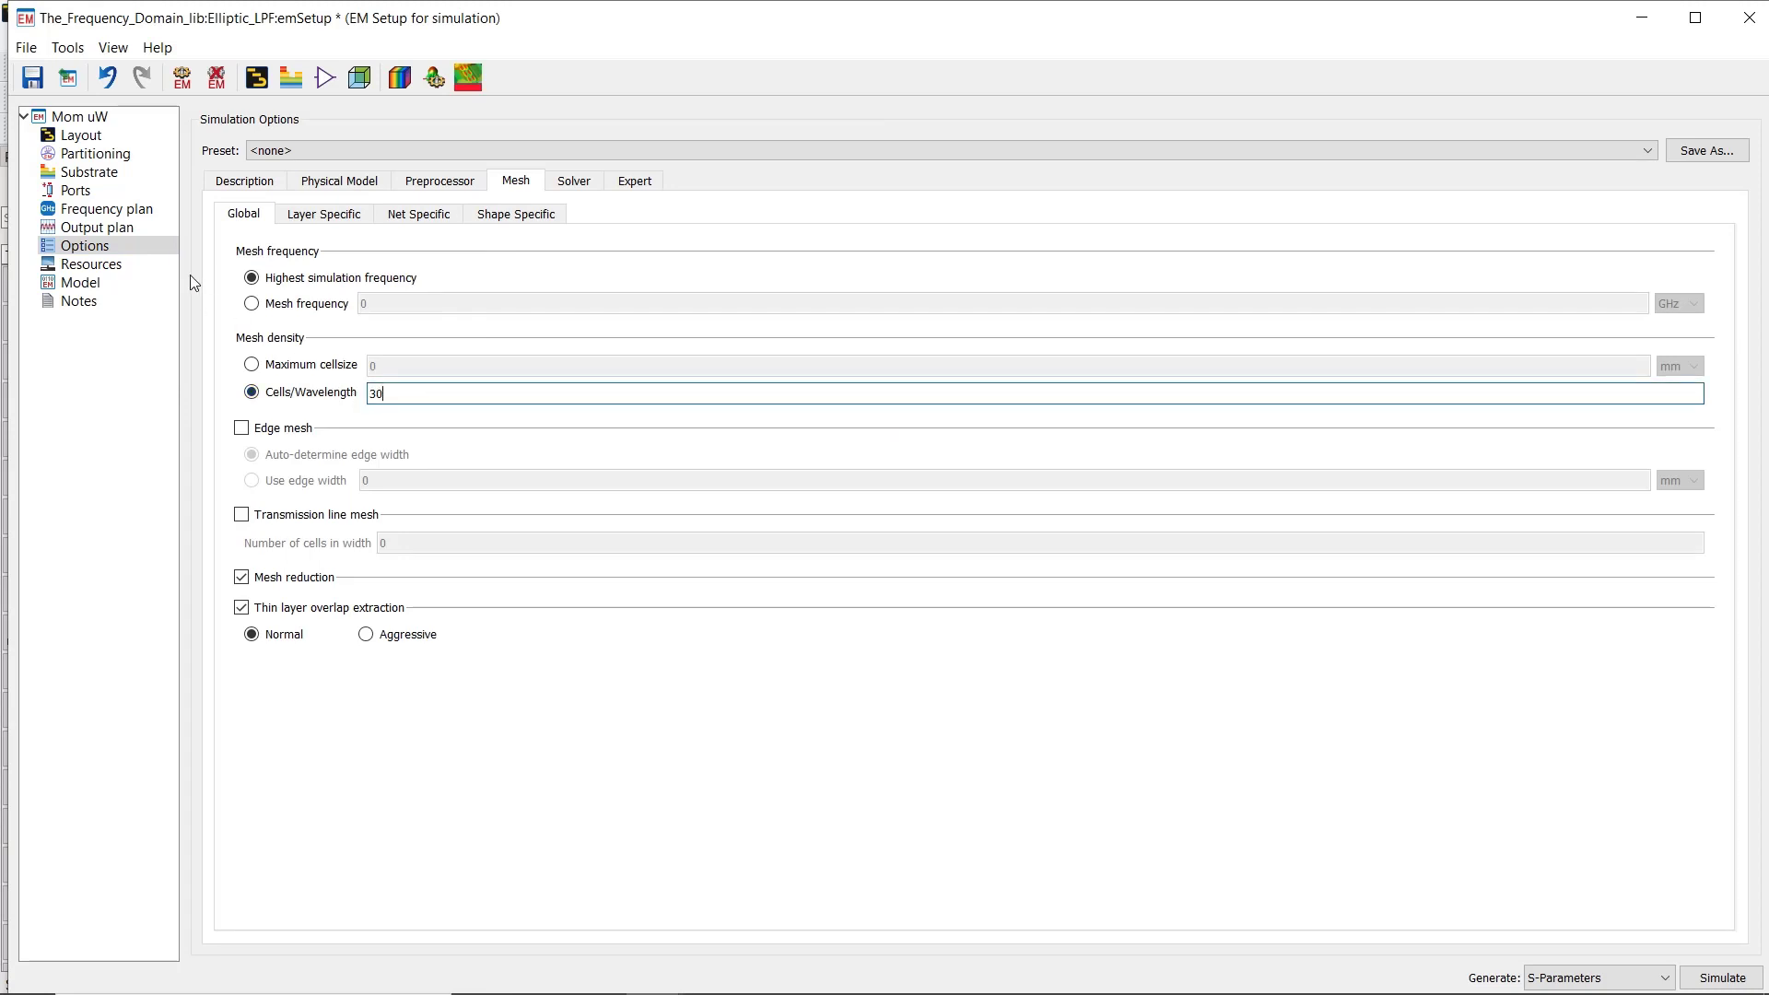
click(41, 85)
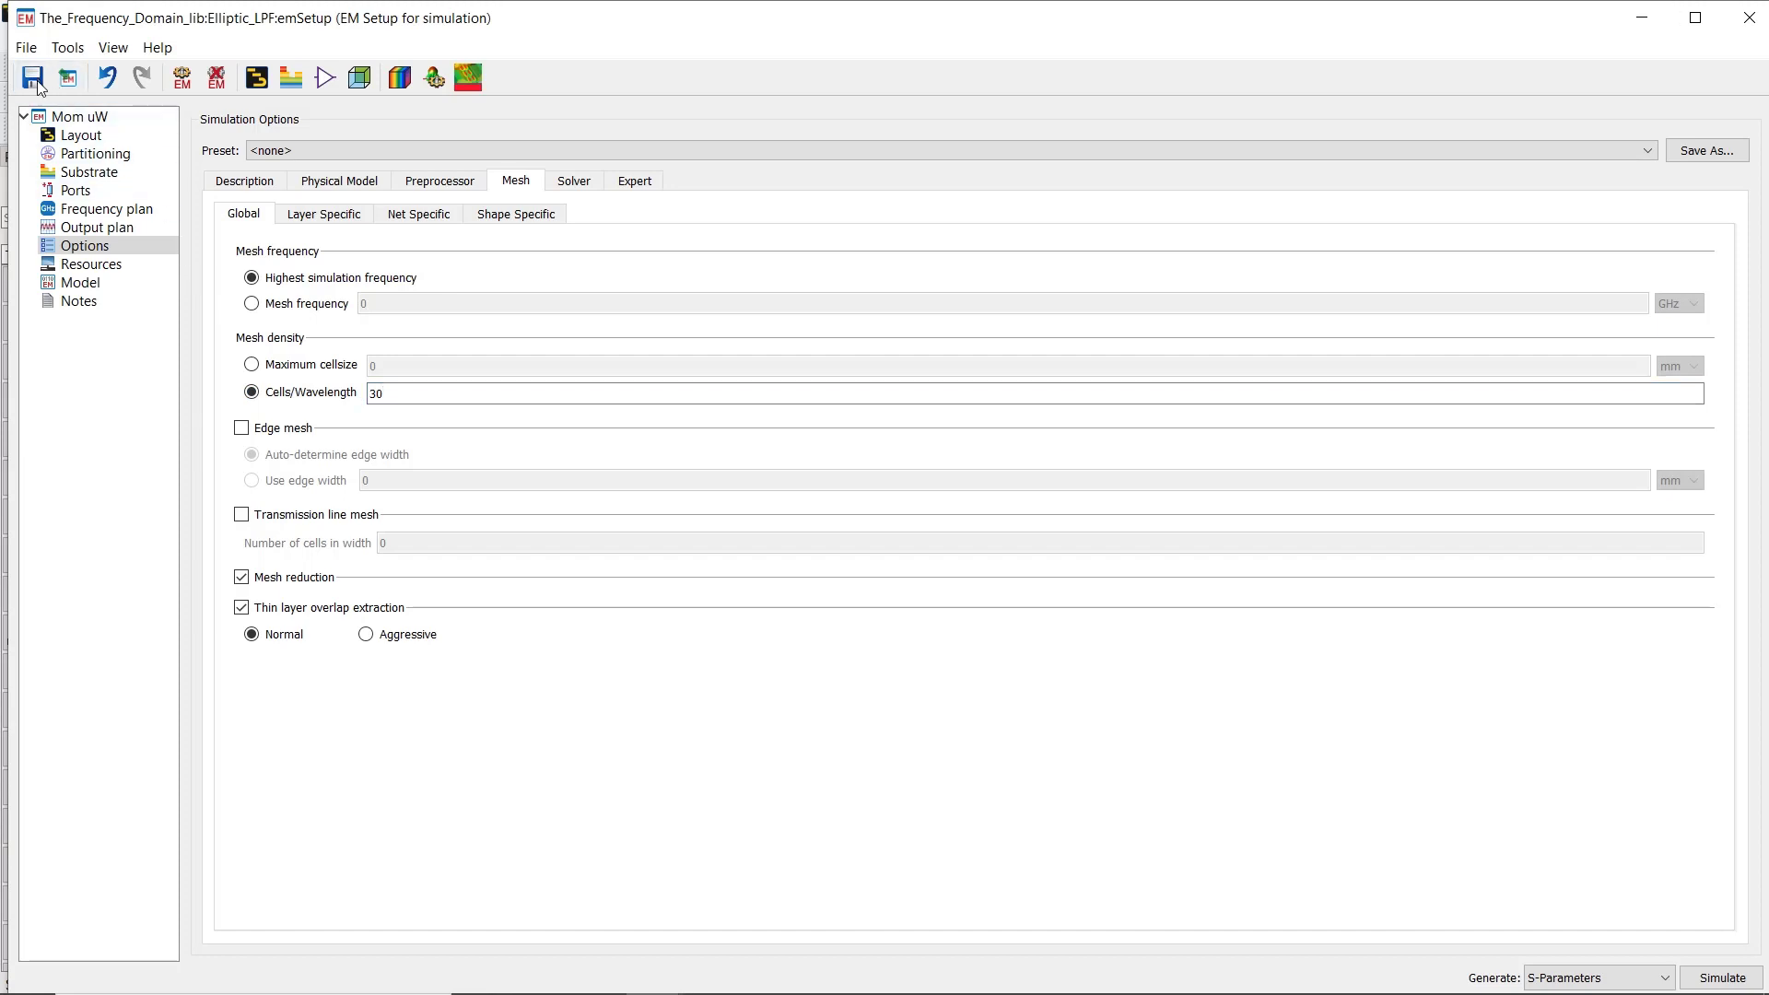
Step: Close EM Setup and Quick Help, save the layout, and run the Momentum simulation
click(1747, 20)
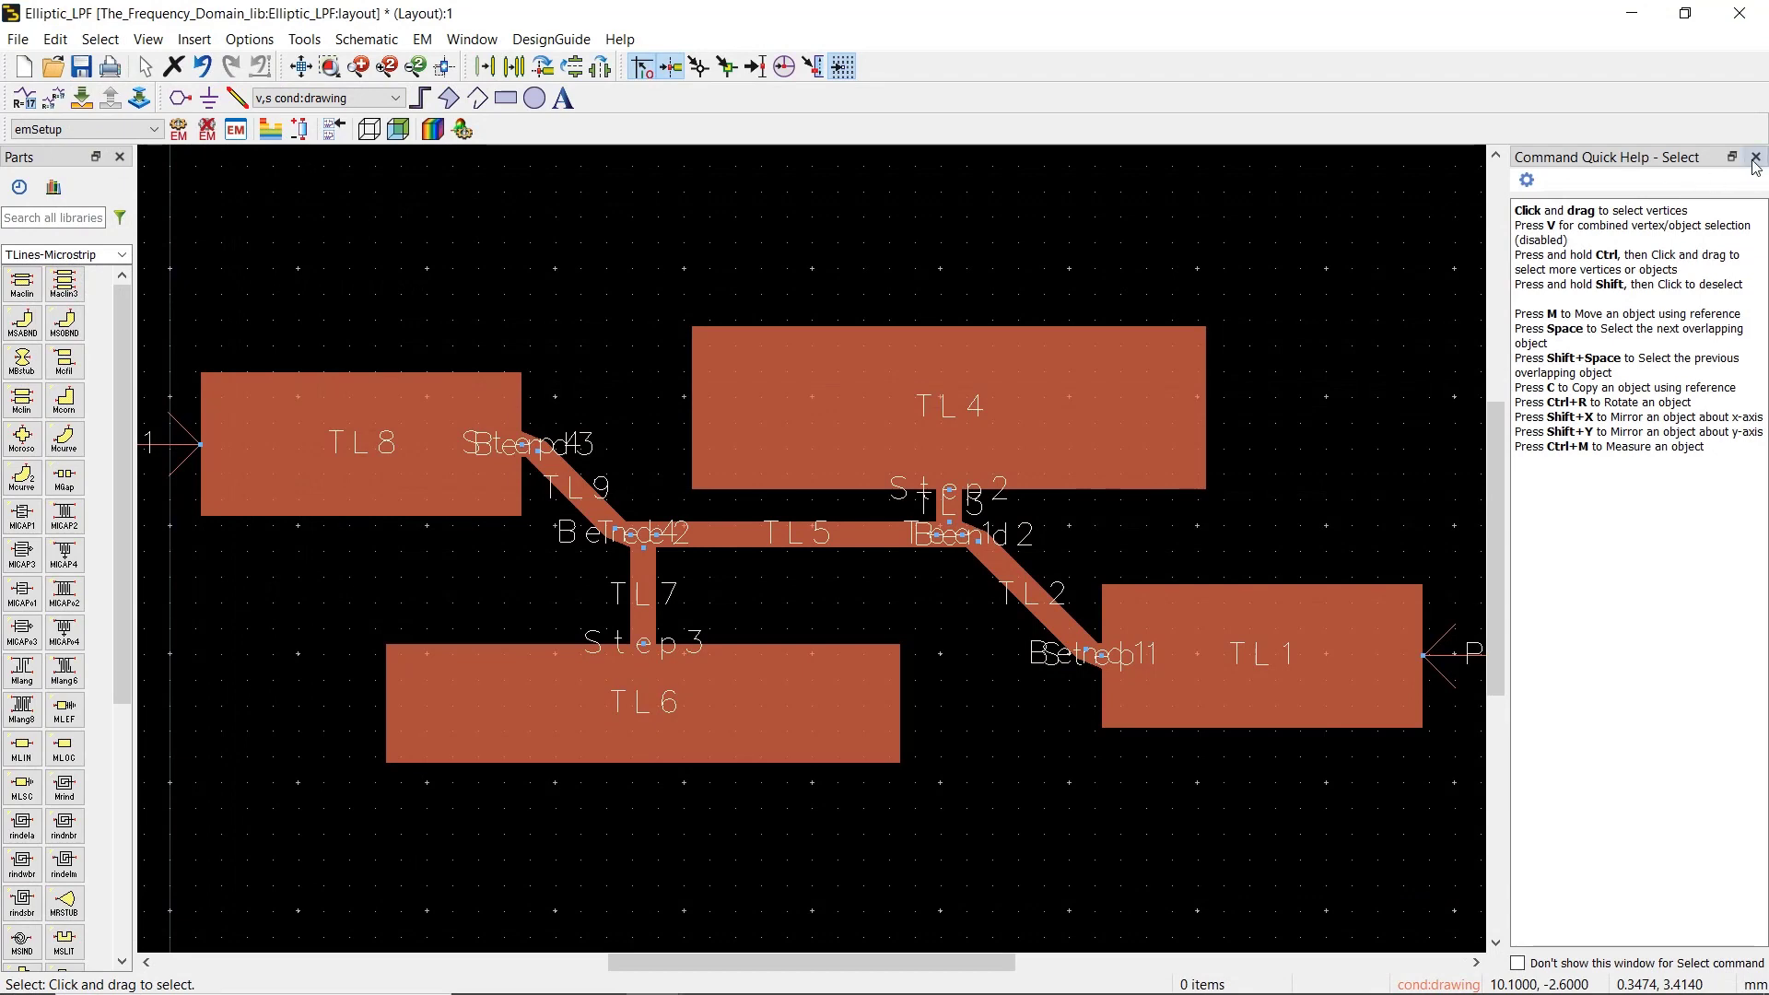
click(1756, 157)
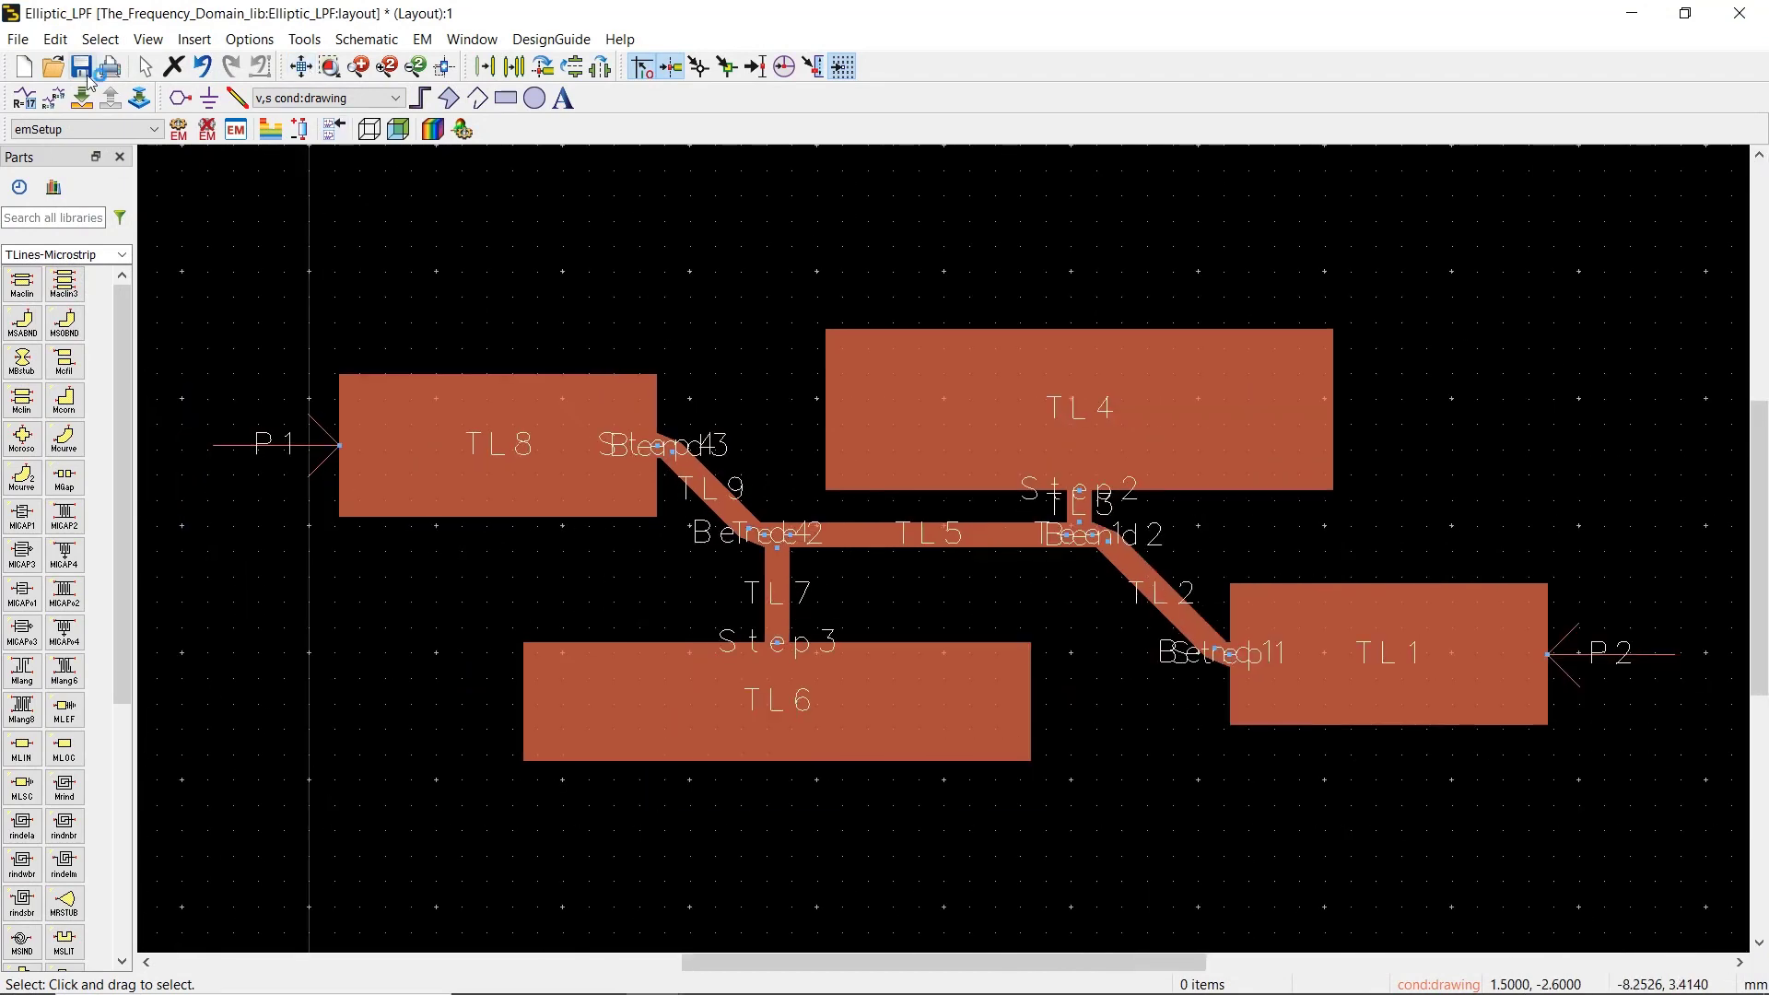
click(85, 72)
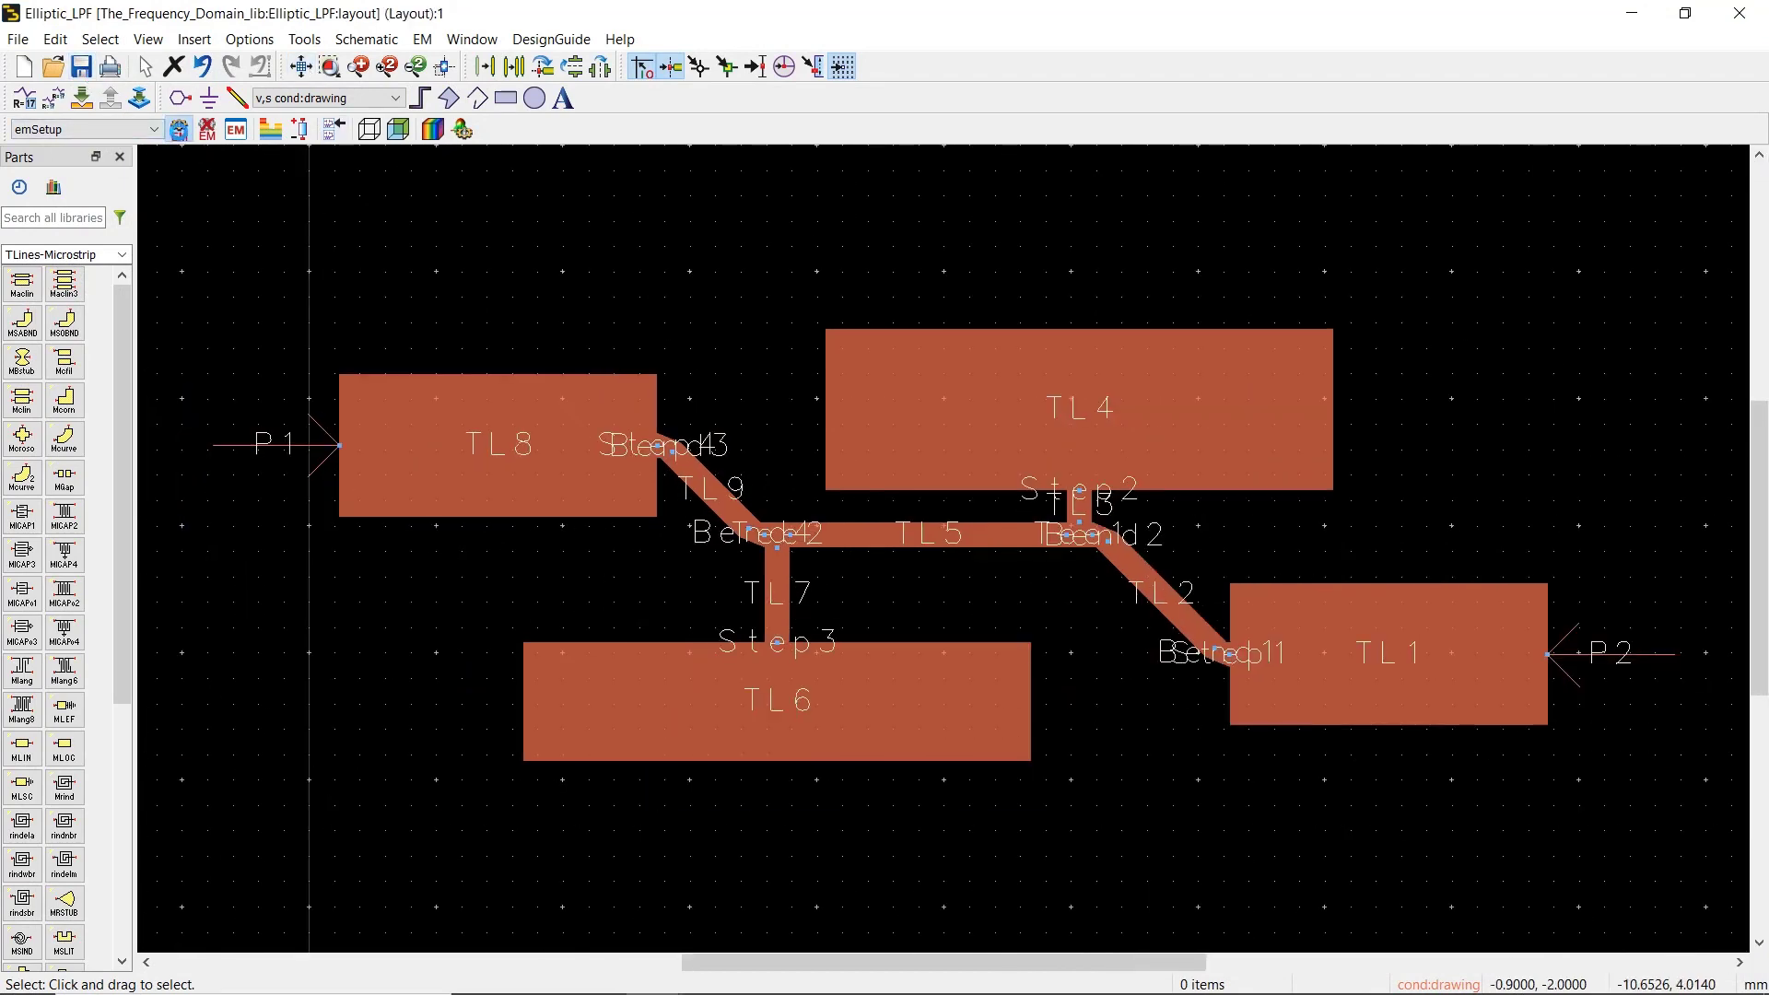
click(179, 131)
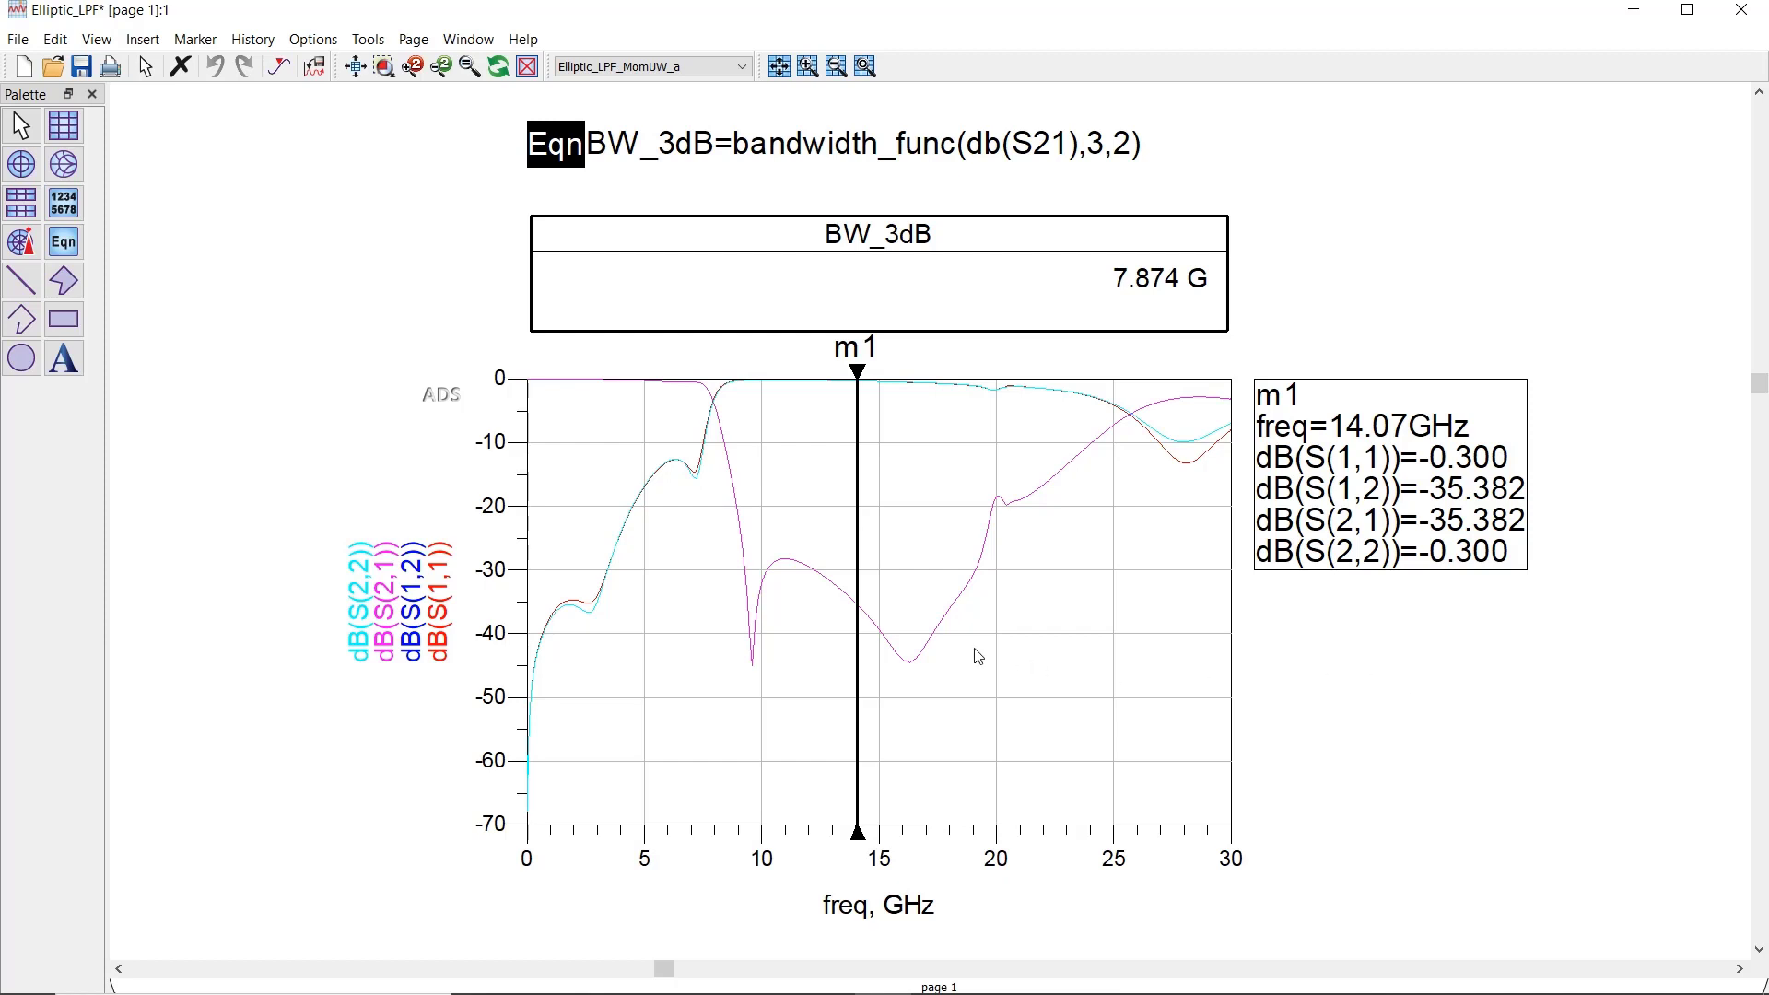
Step: Drag marker m1 to the 3 dB cutoff near 7.9 GHz
click(857, 521)
drag(860, 535, 713, 504)
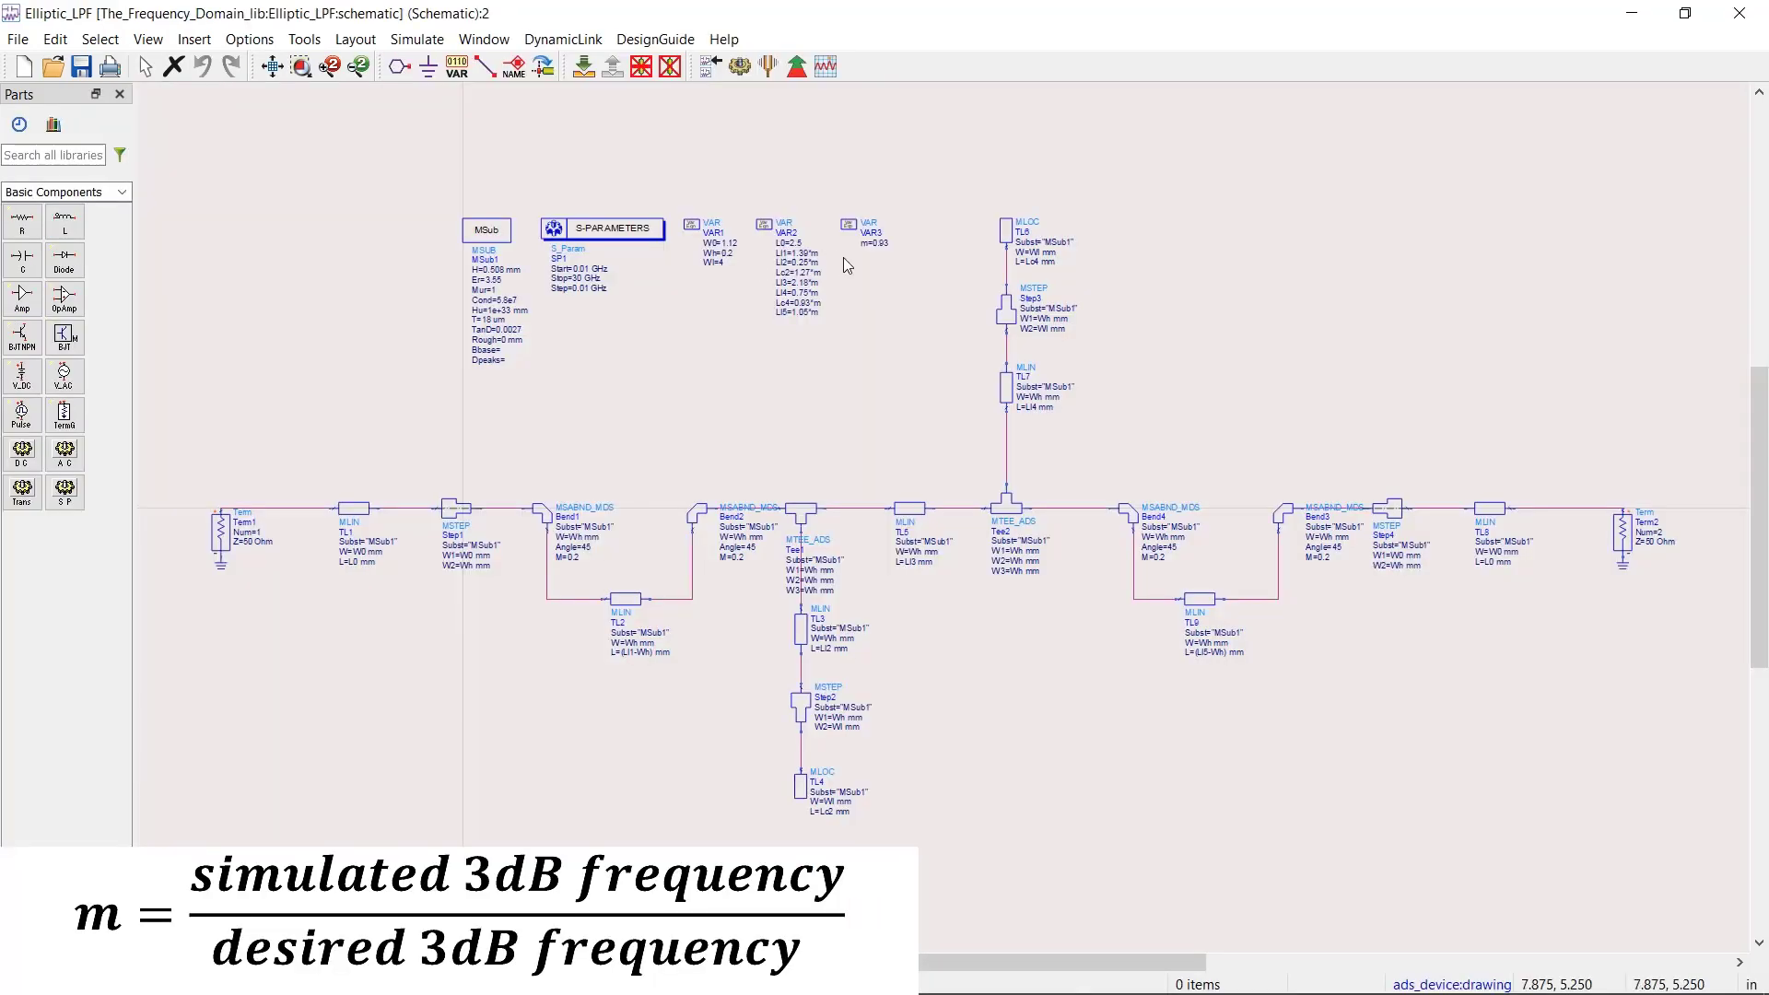
Step: Change VAR3's scaling factor to m=0.93*0.78 and save the schematic
scroll(843, 264, up, 2)
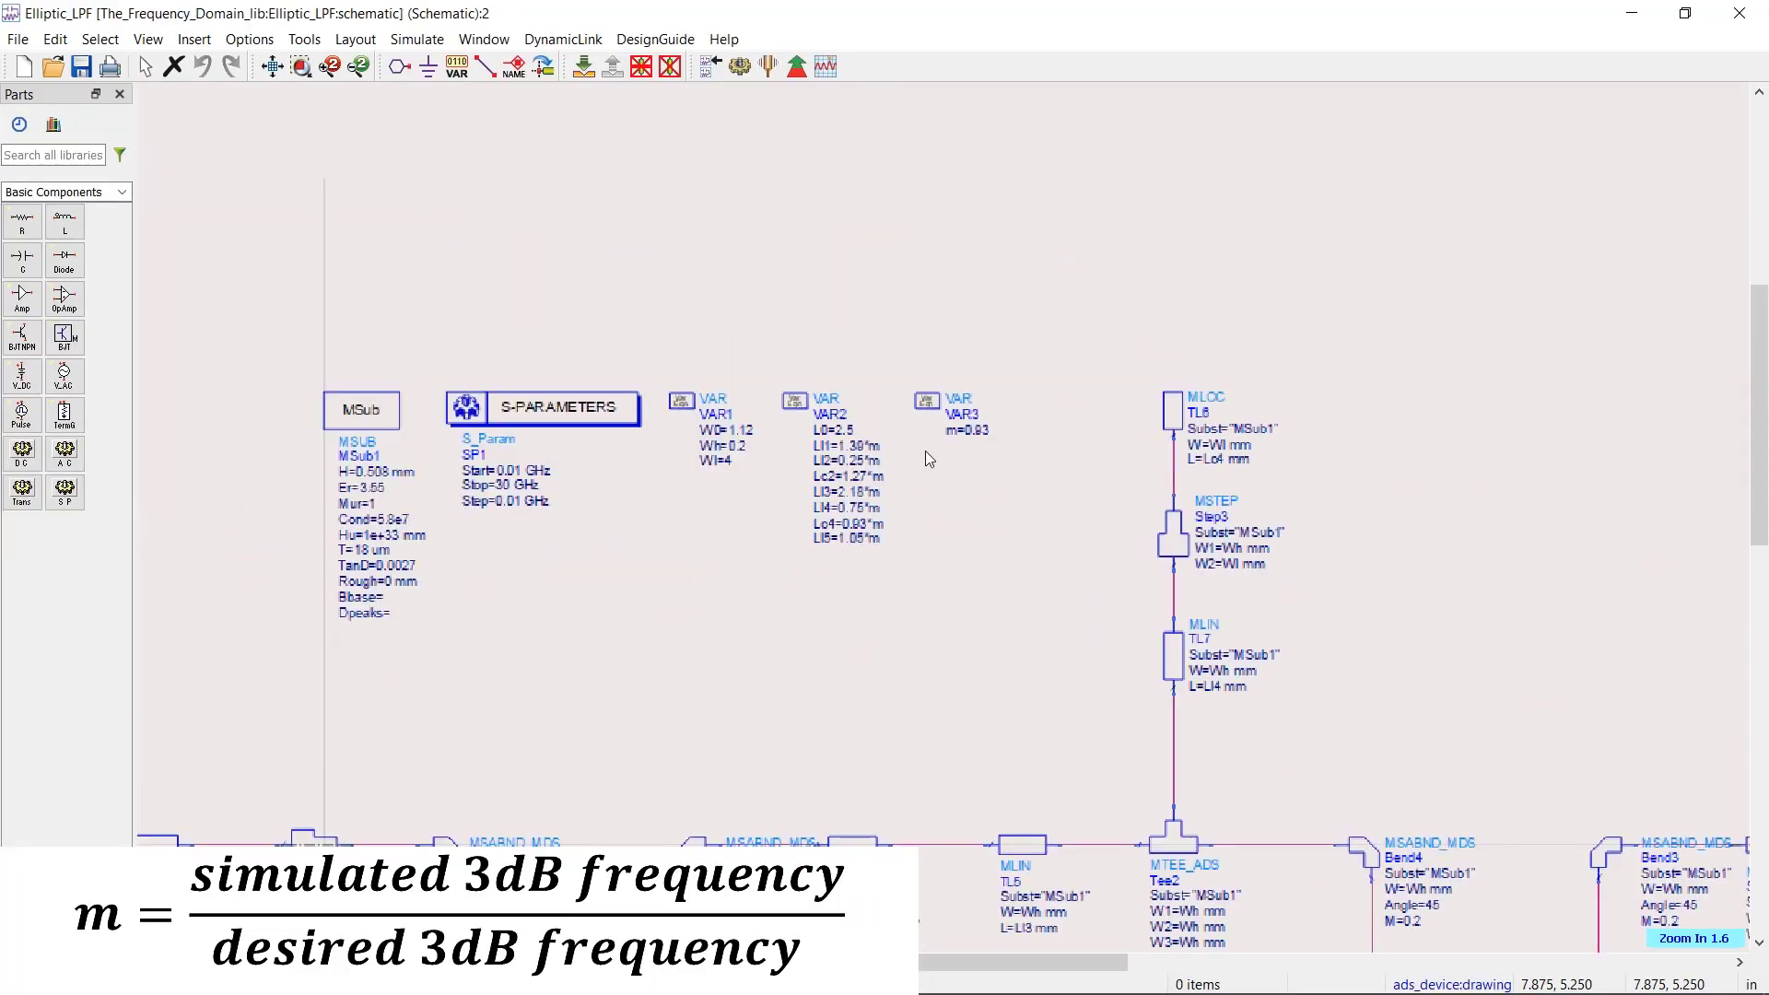
double_click(1009, 474)
click(1009, 474)
text(*0.)
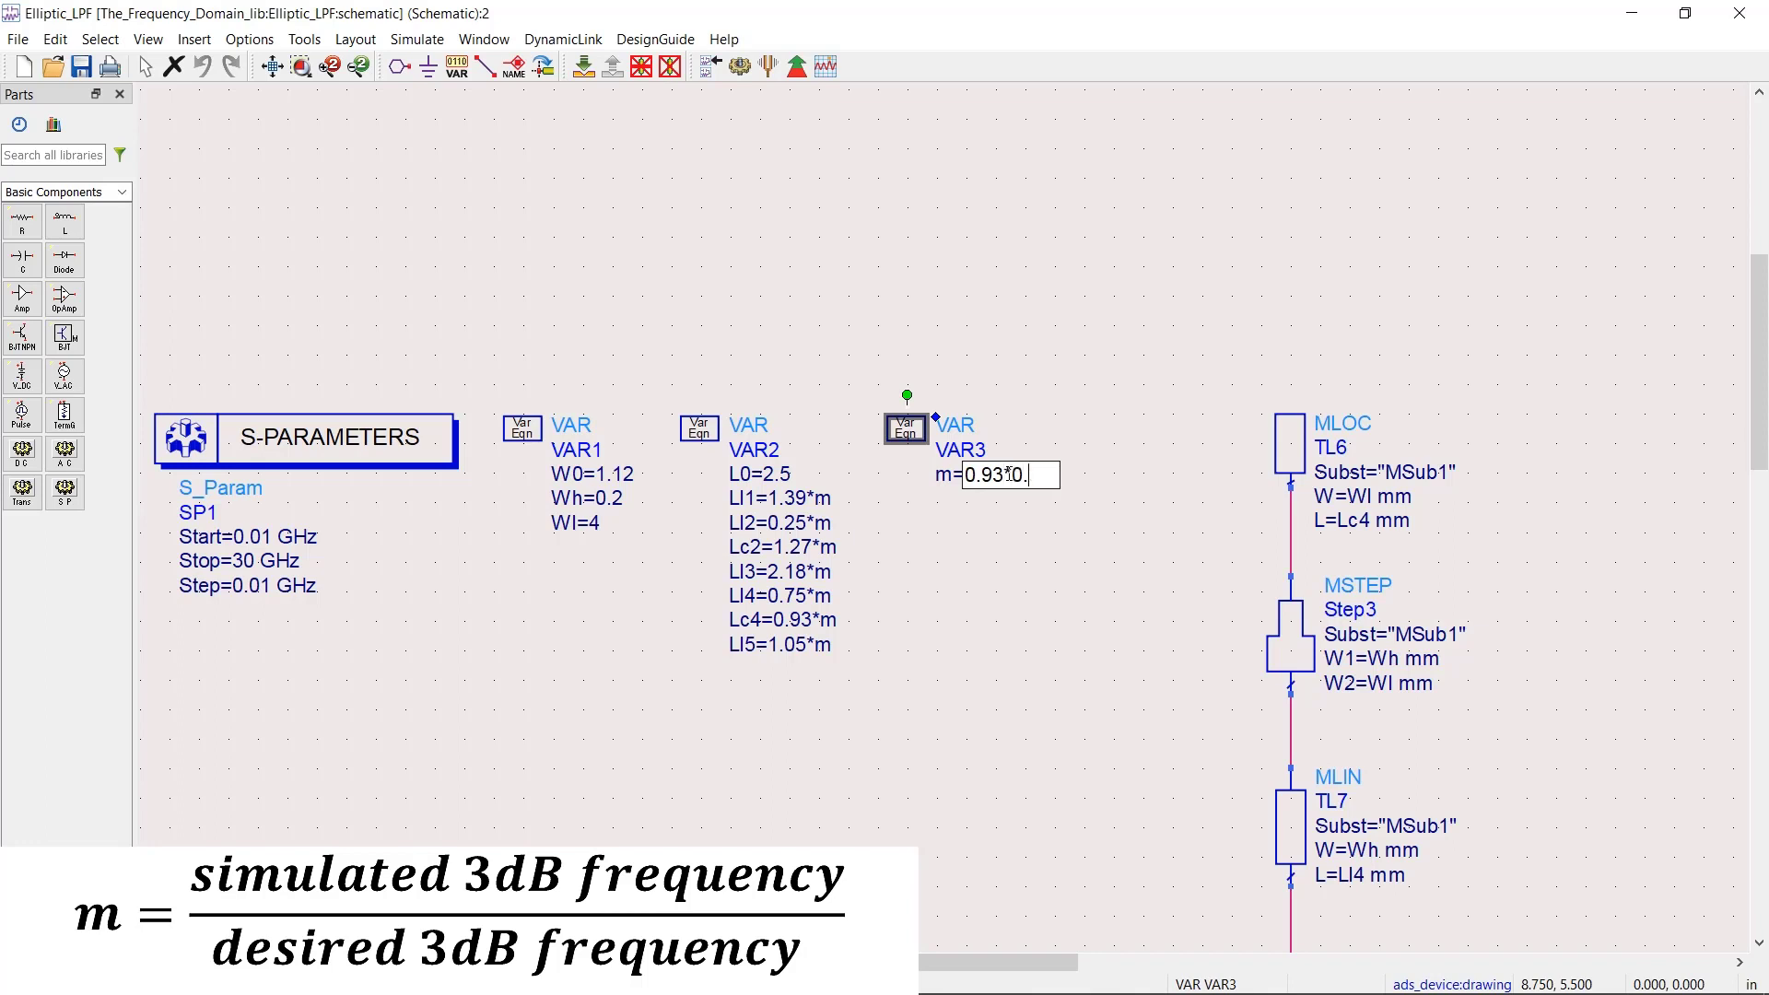
text(78)
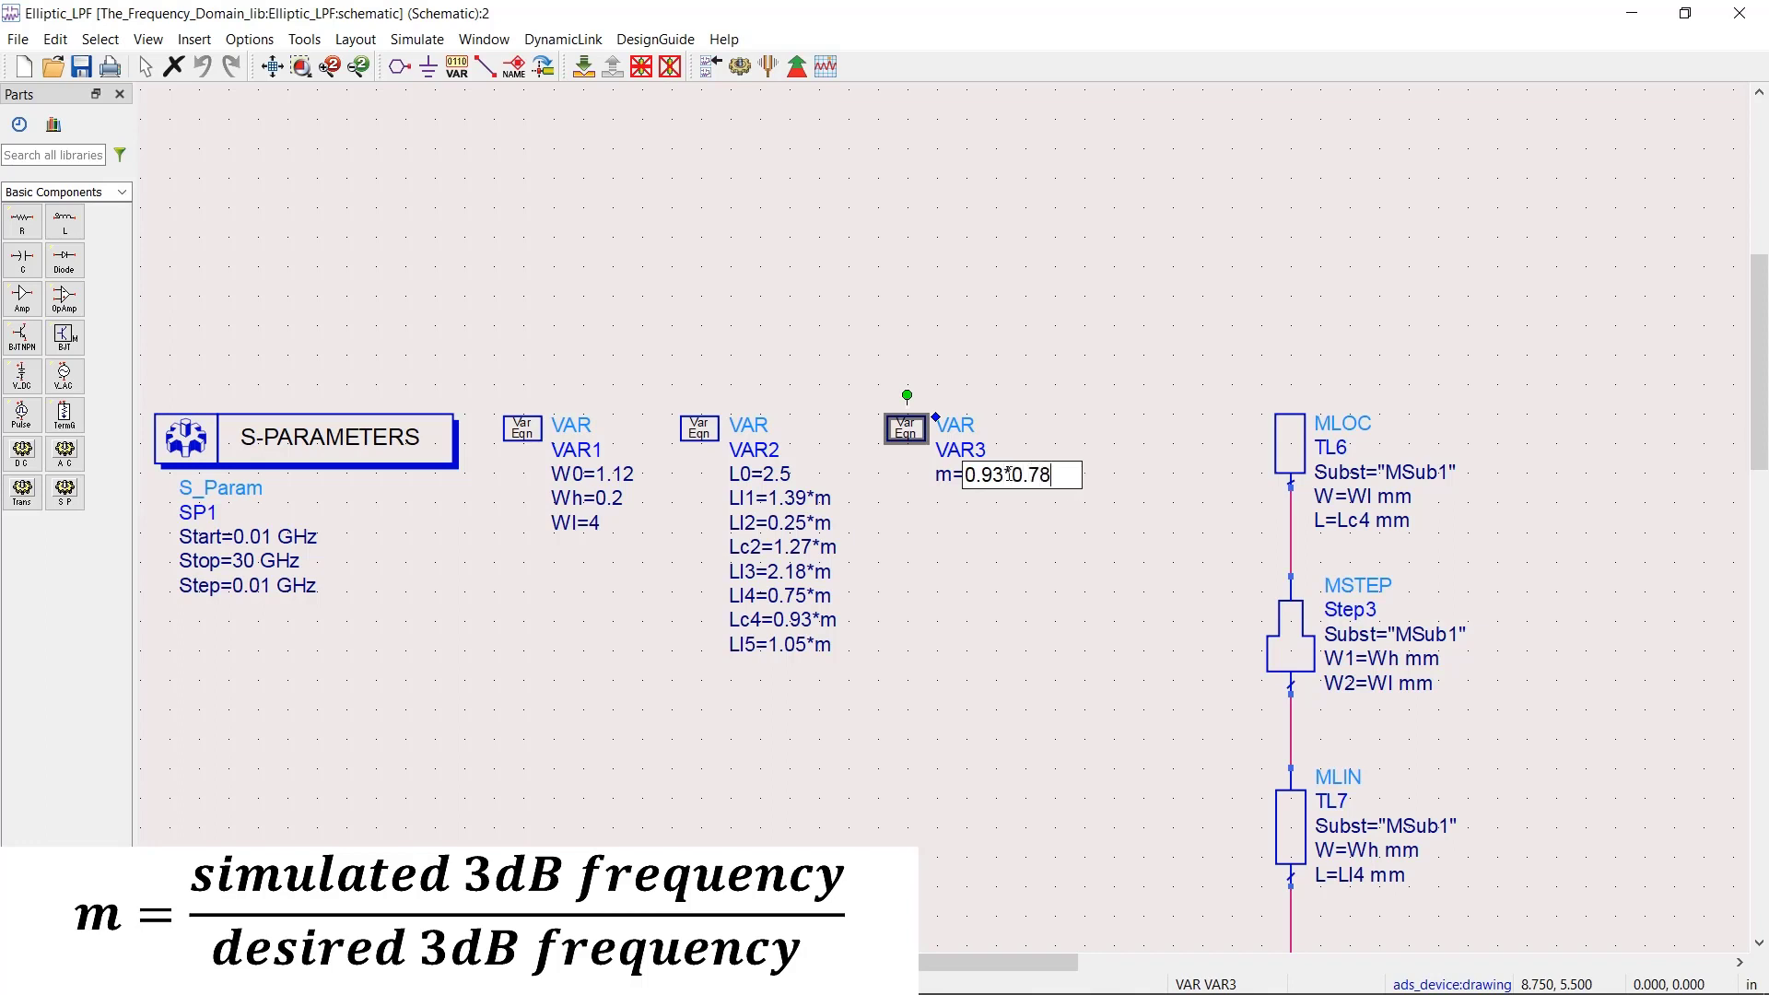
click(955, 587)
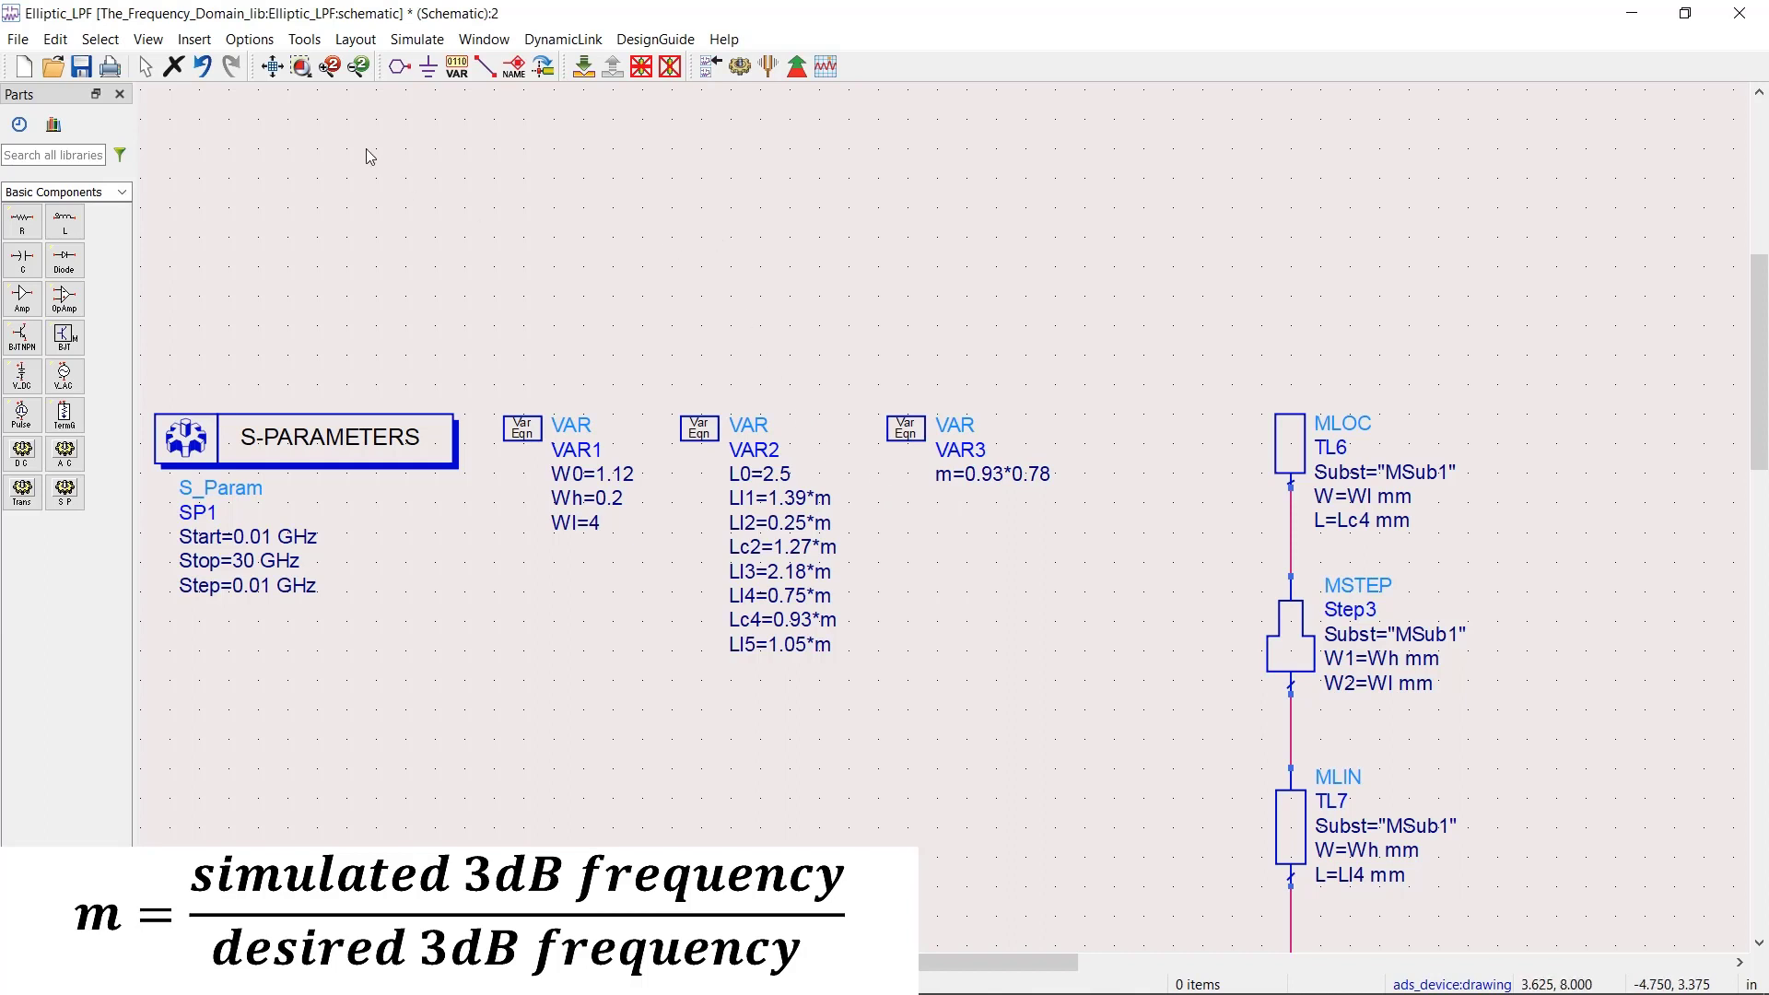
click(83, 67)
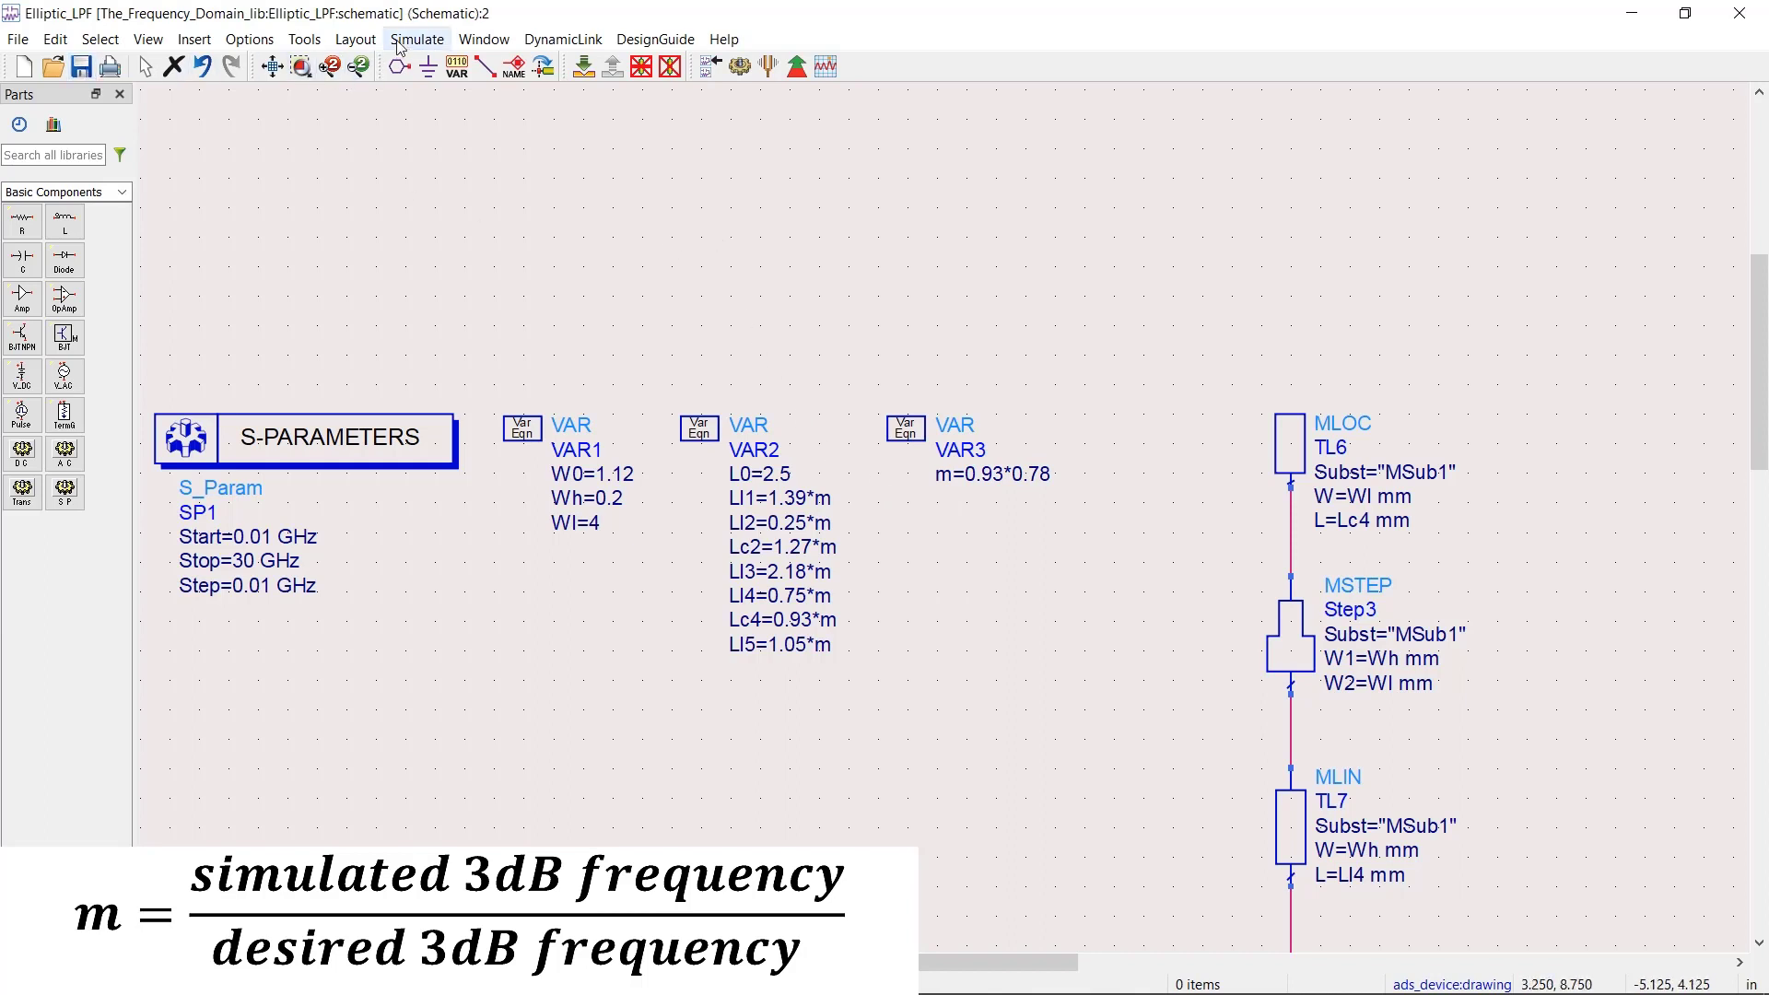
Step: Regenerate the Elliptic_LPF layout from the updated schematic and dismiss the status report
click(356, 39)
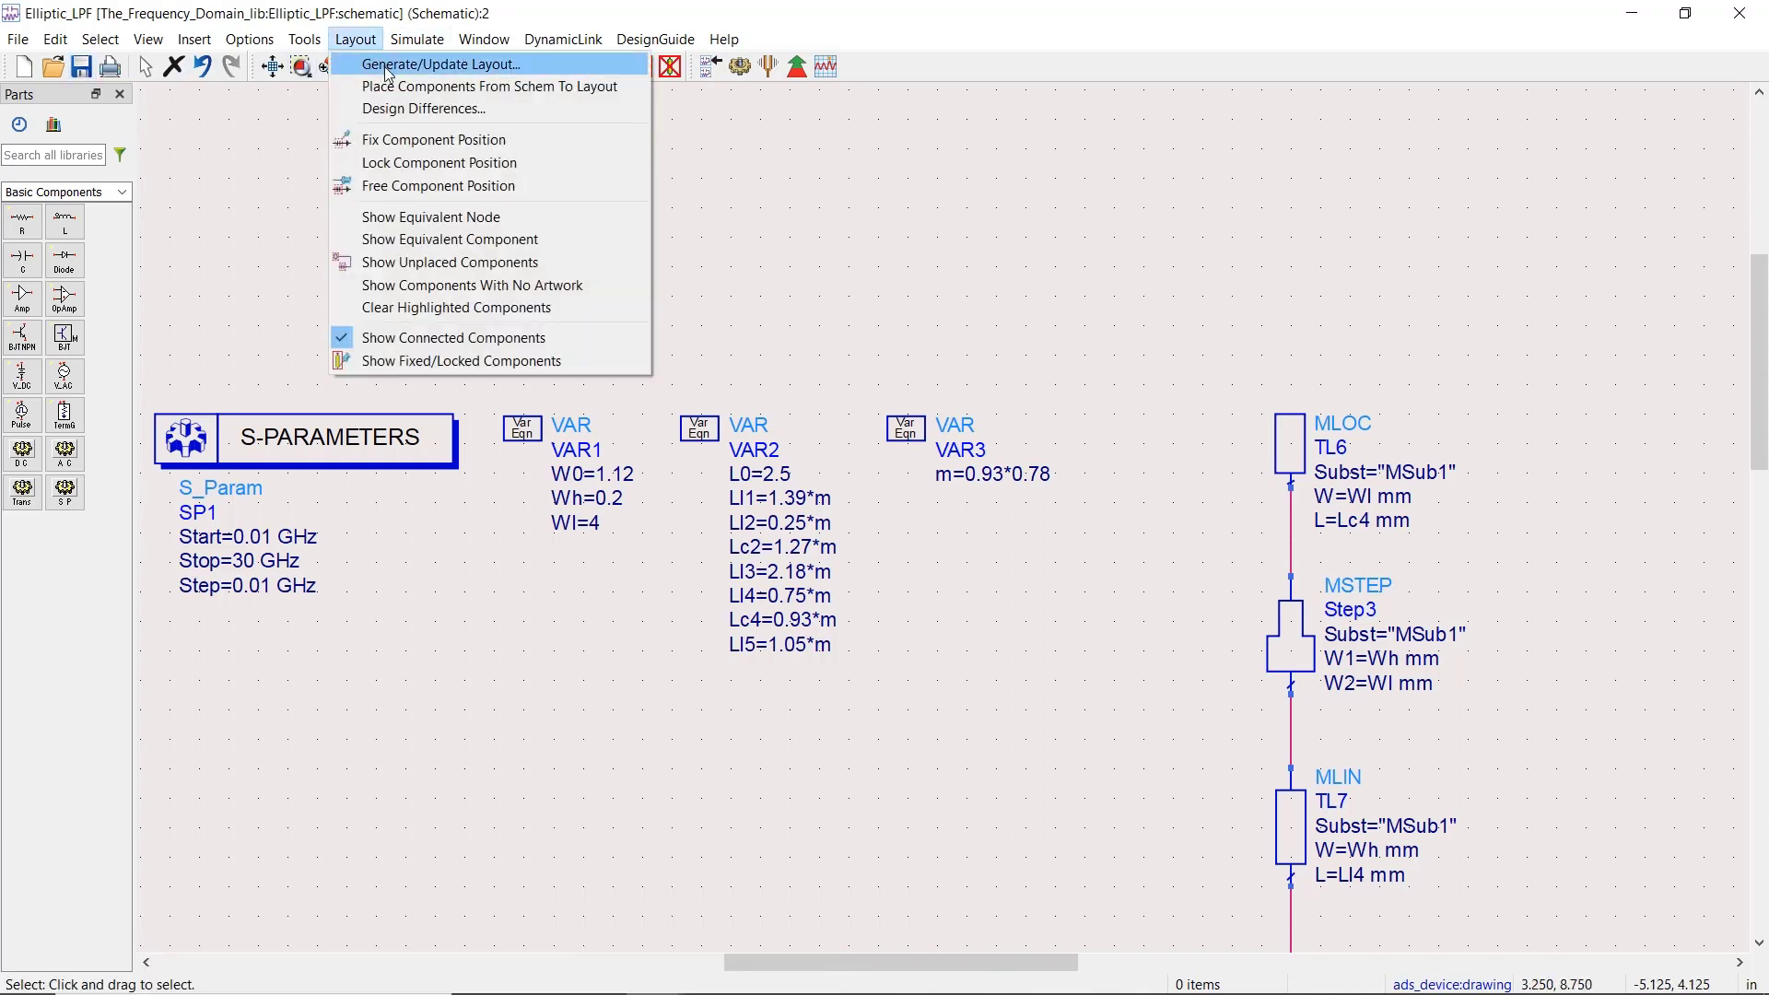
click(388, 73)
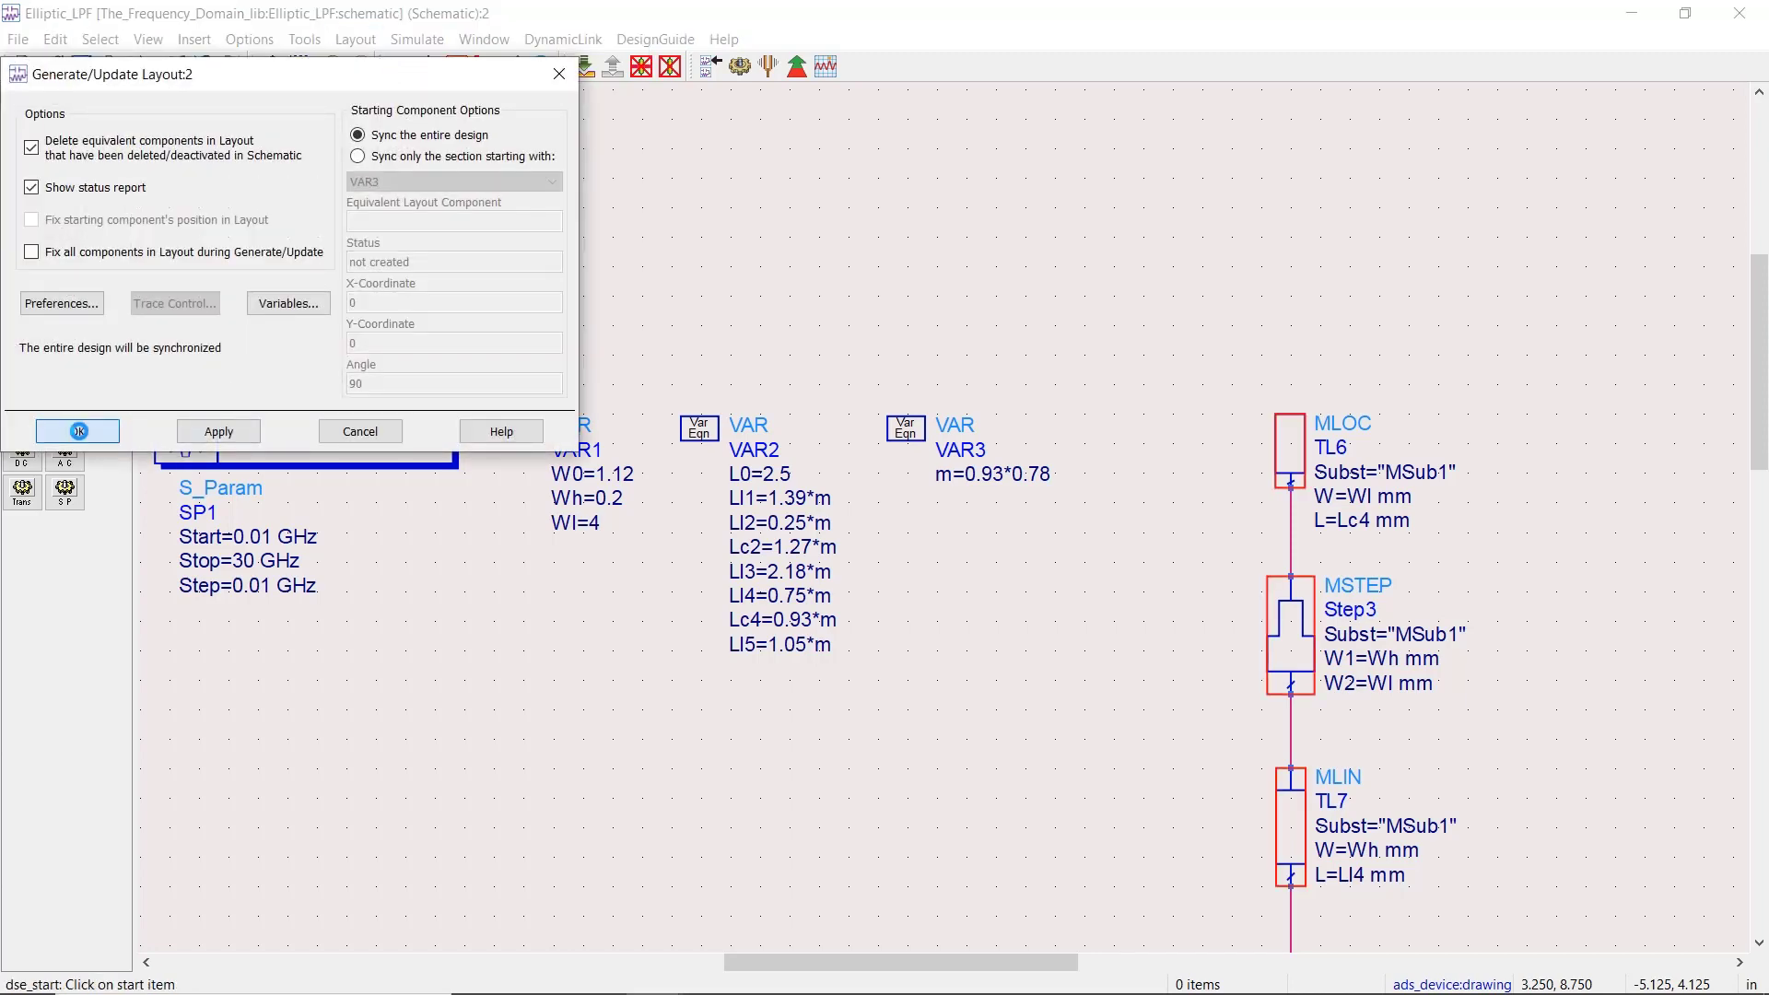
click(79, 432)
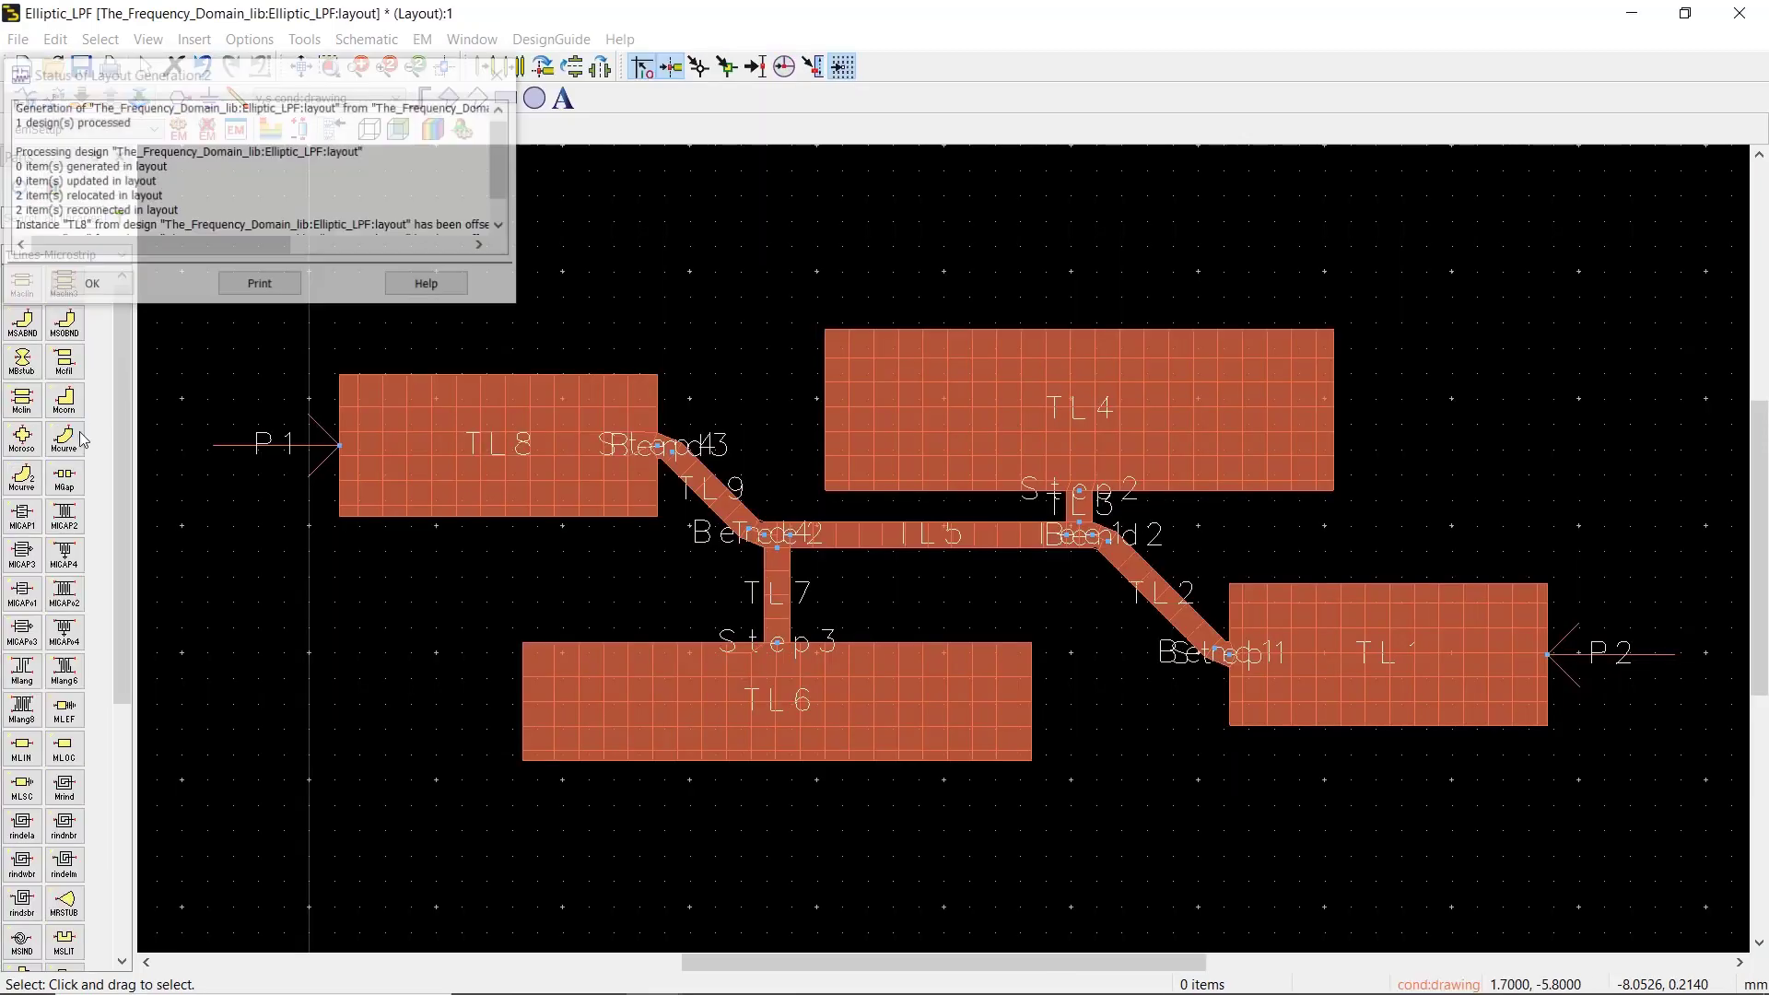
click(79, 285)
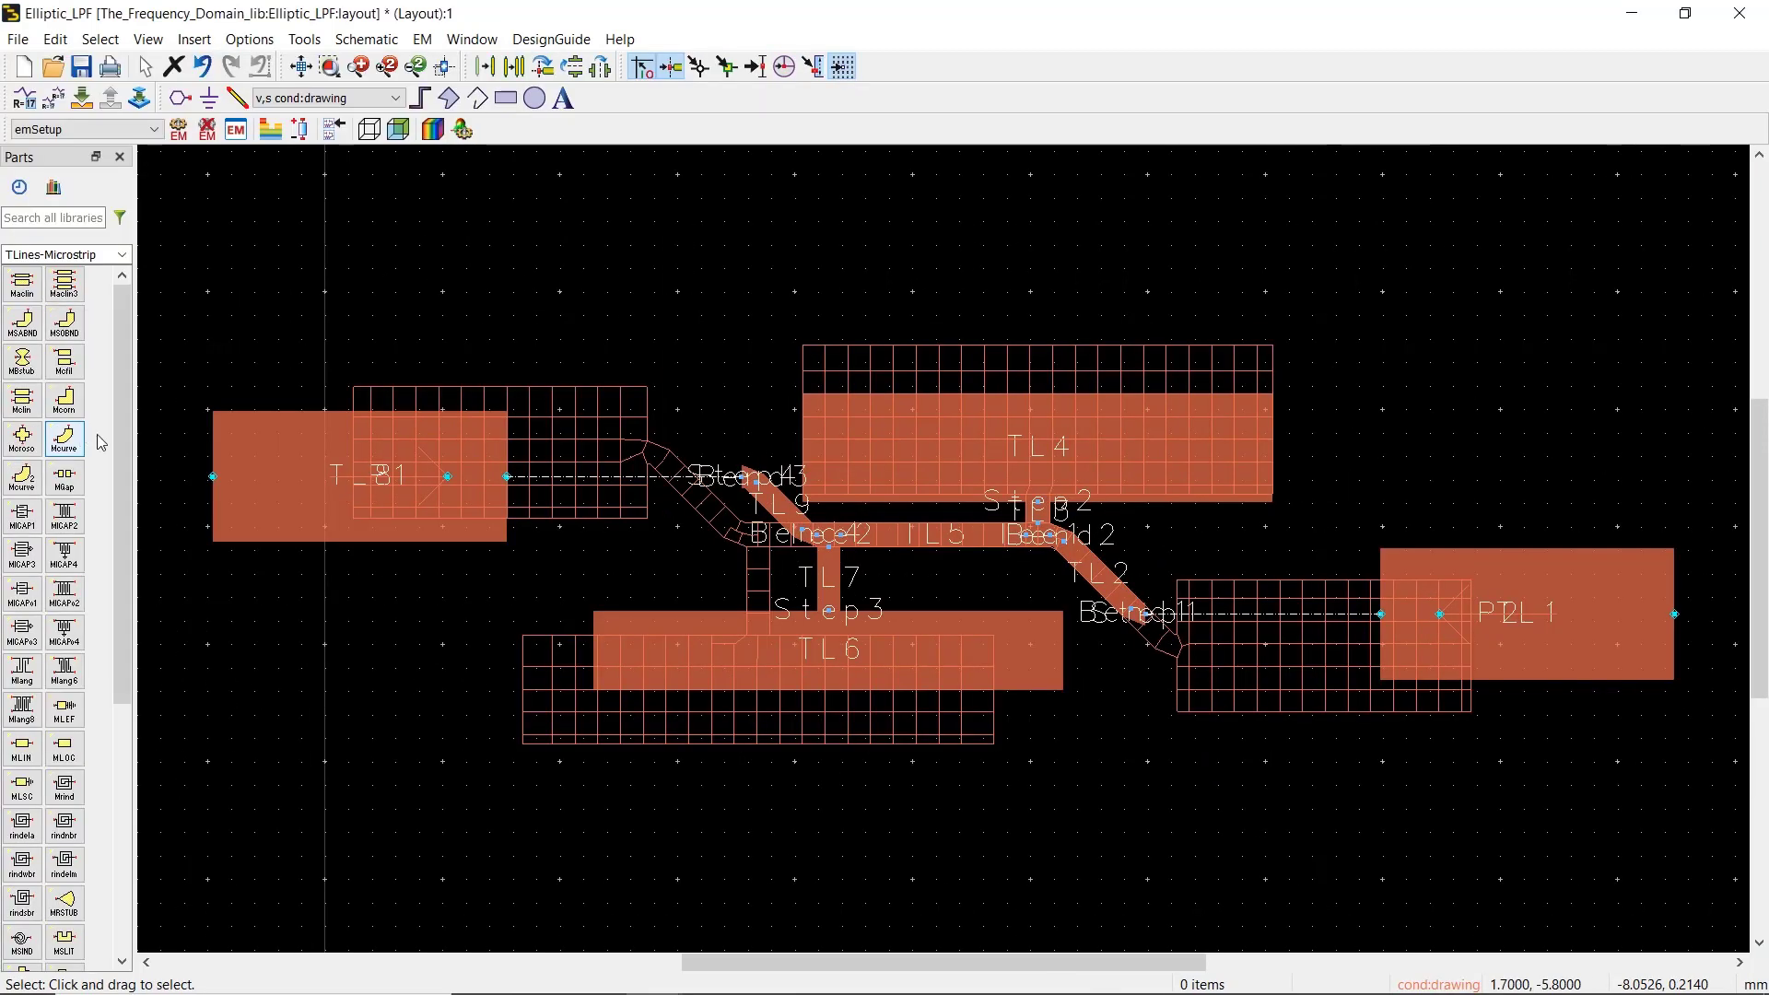
click(423, 39)
Step: Clear the old Momentum mesh and reattach TL8 to P1 and the adjacent step
click(512, 158)
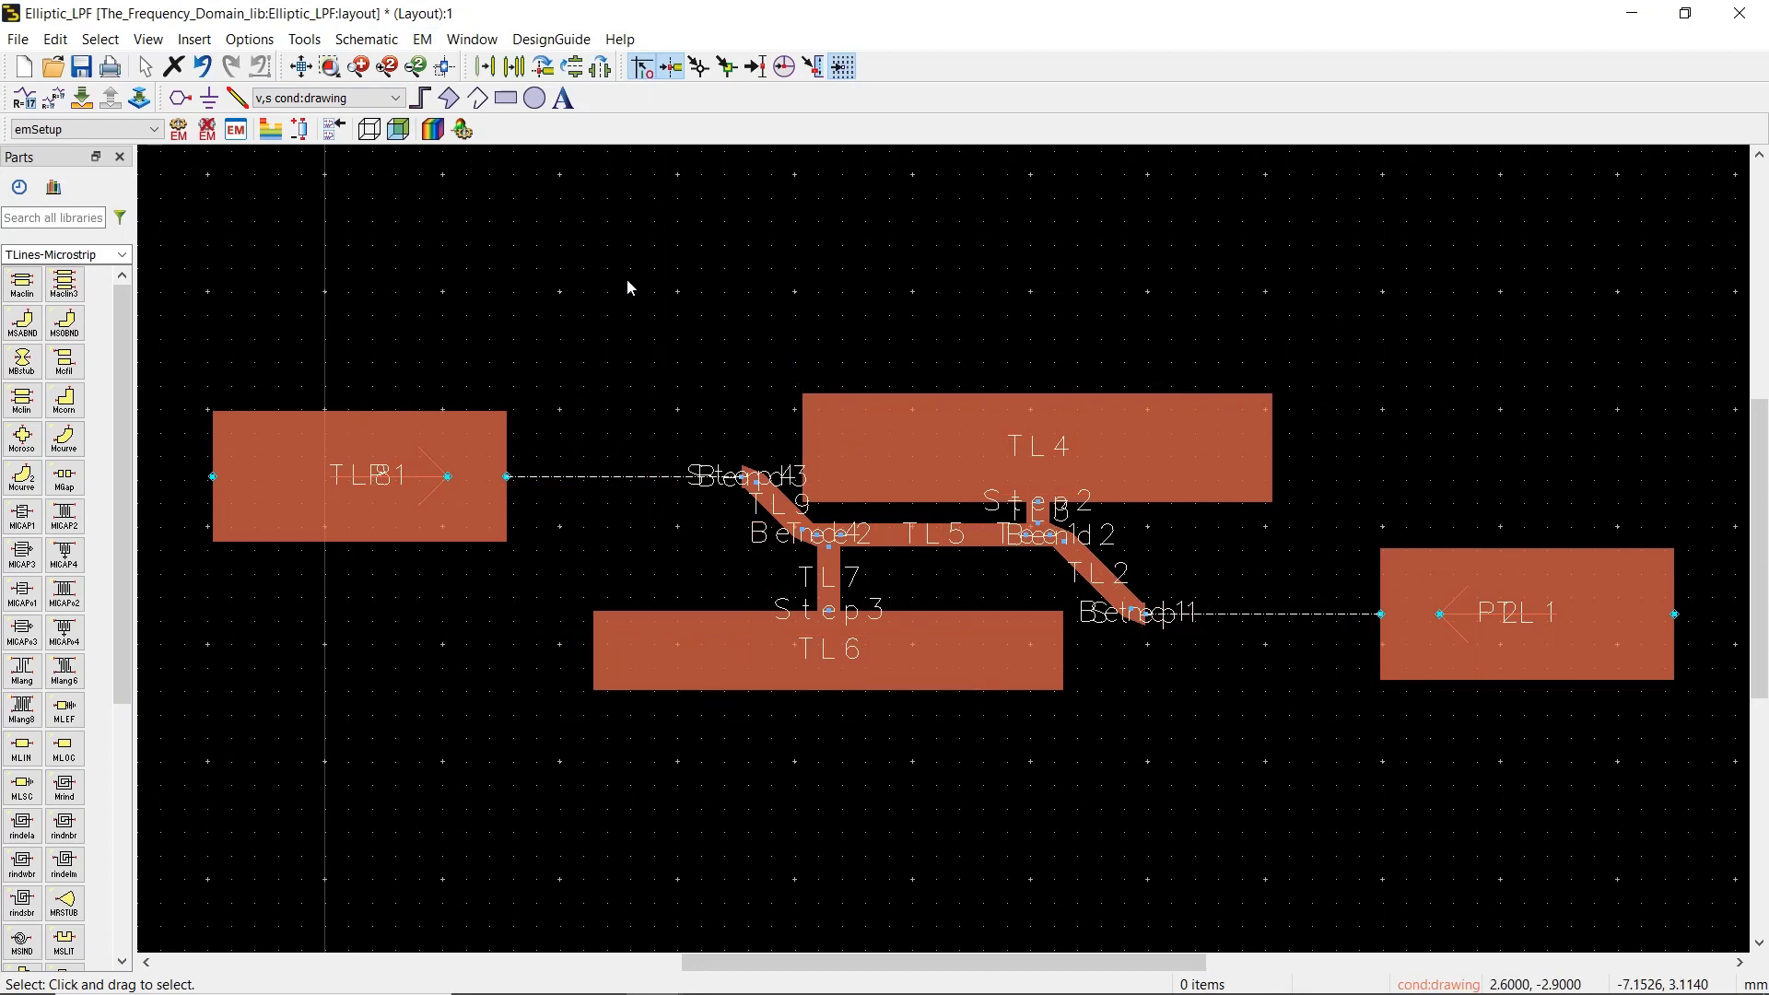
scroll(627, 278, down, 1)
scroll(838, 395, up, 2)
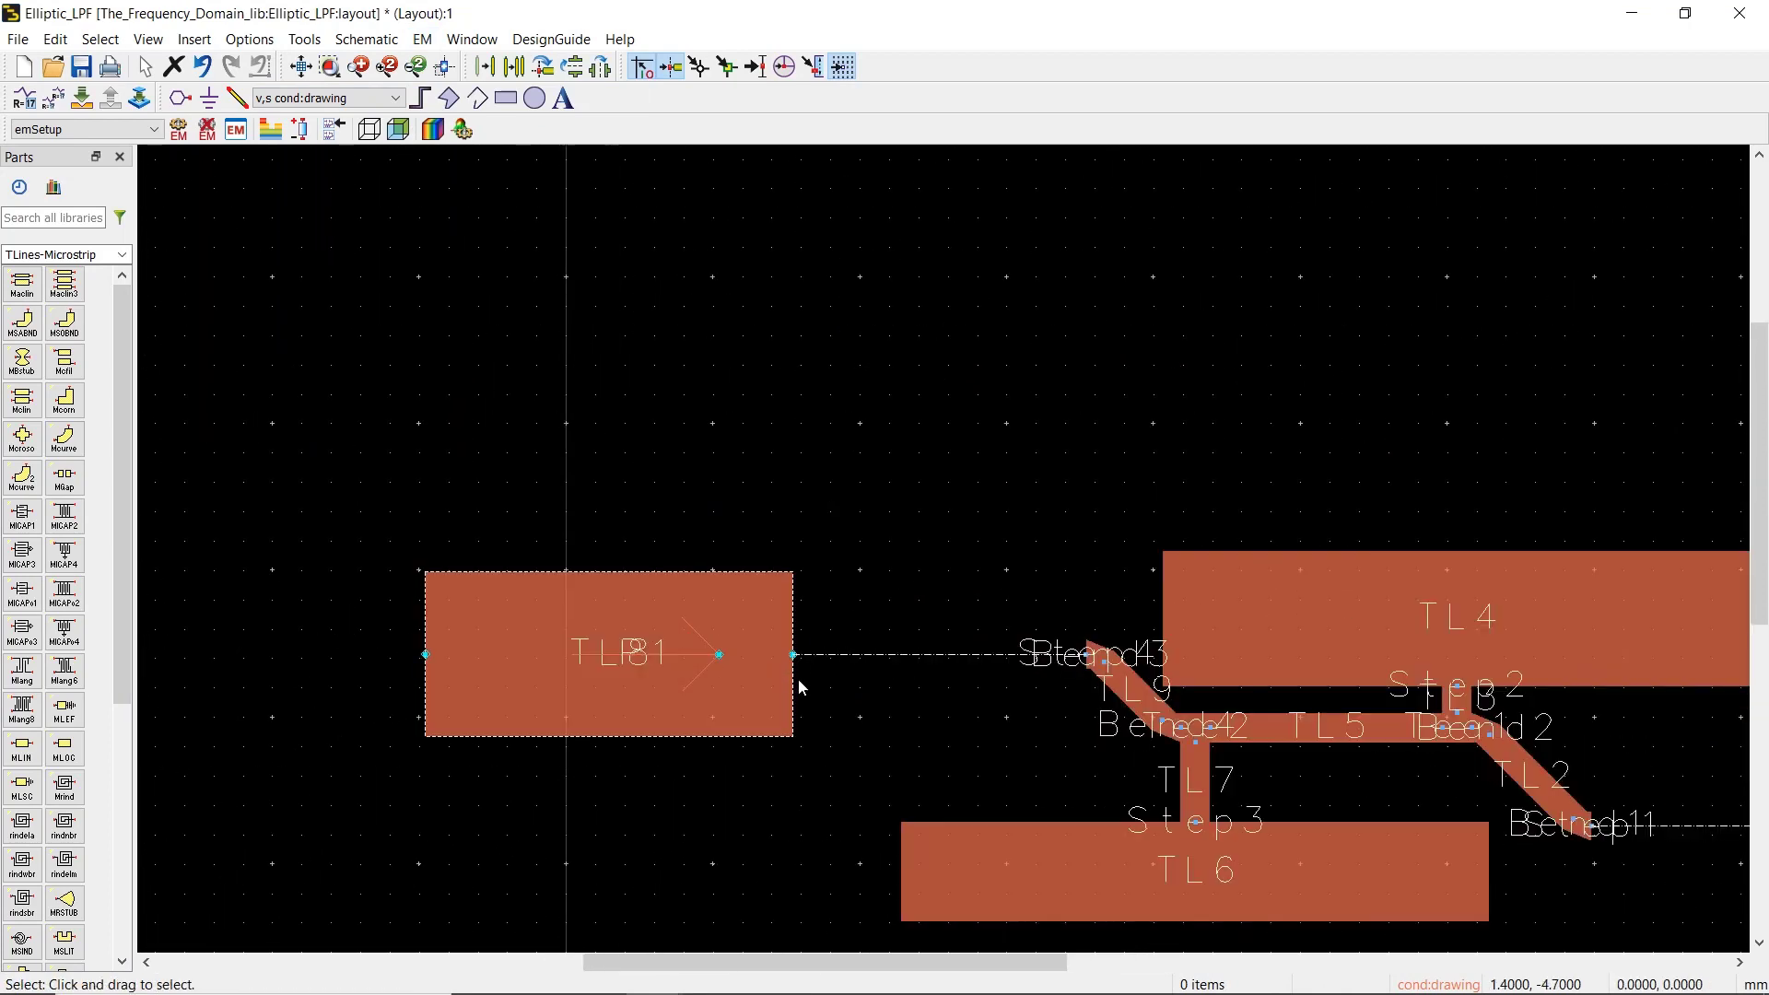
drag(797, 664, 885, 663)
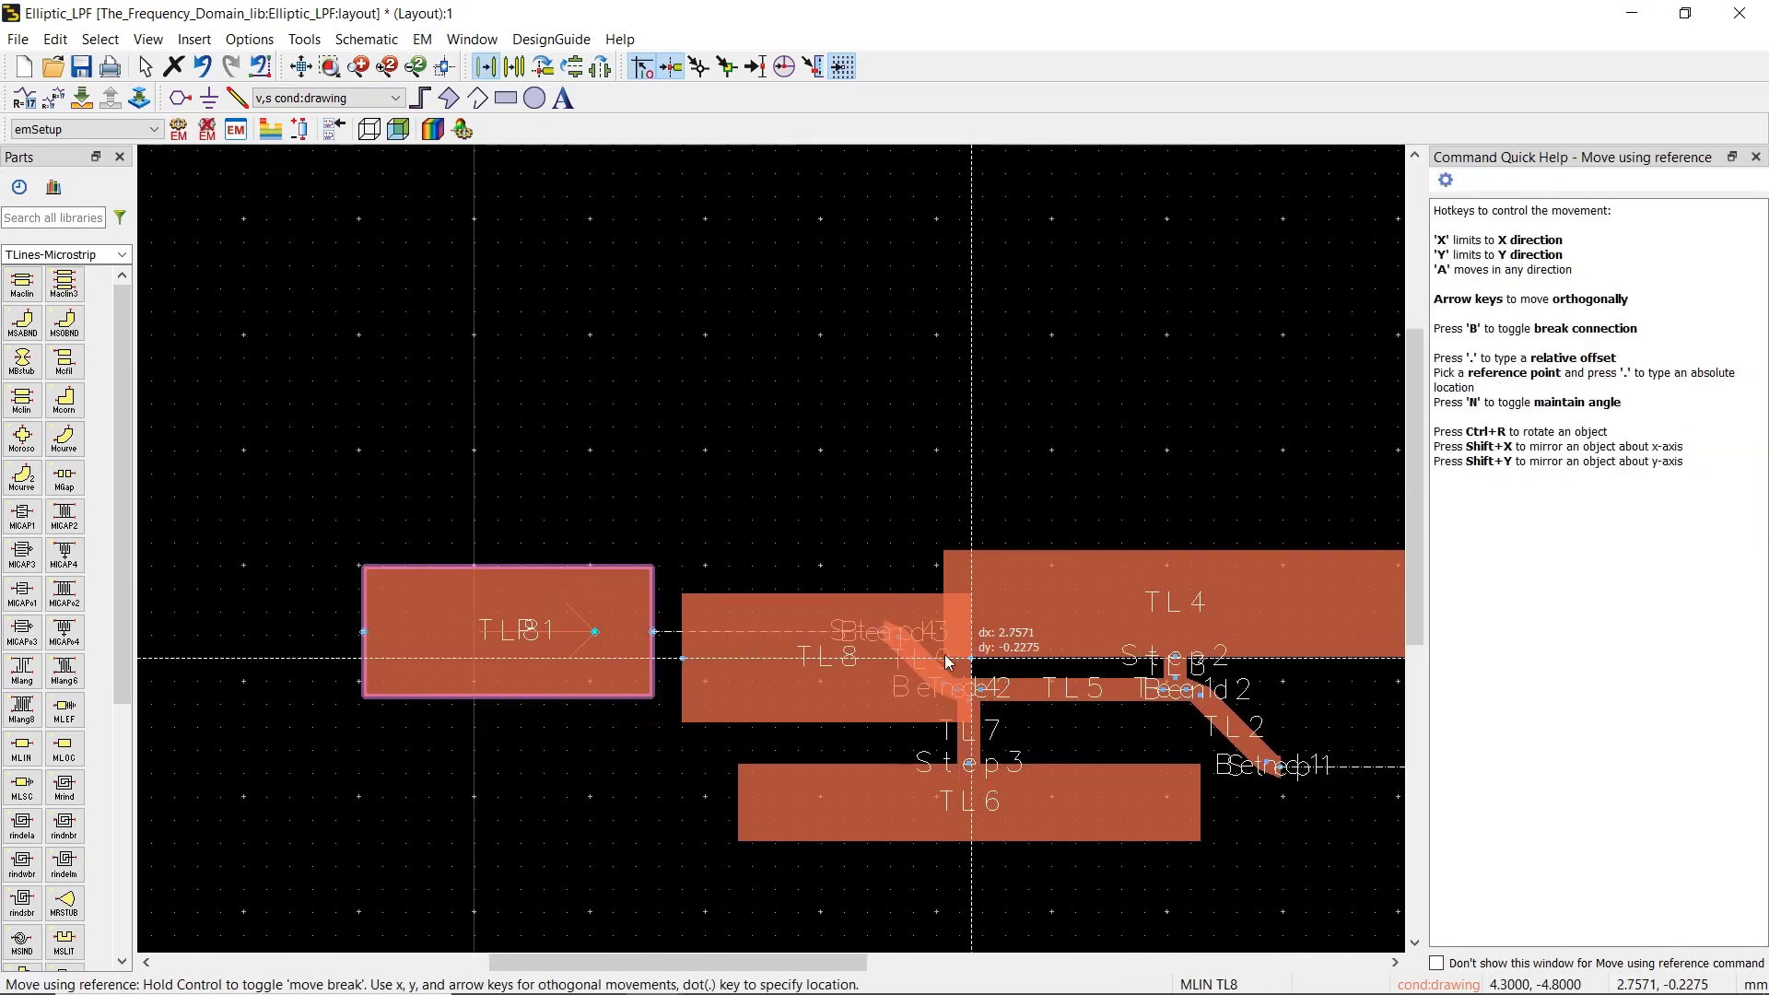
click(883, 636)
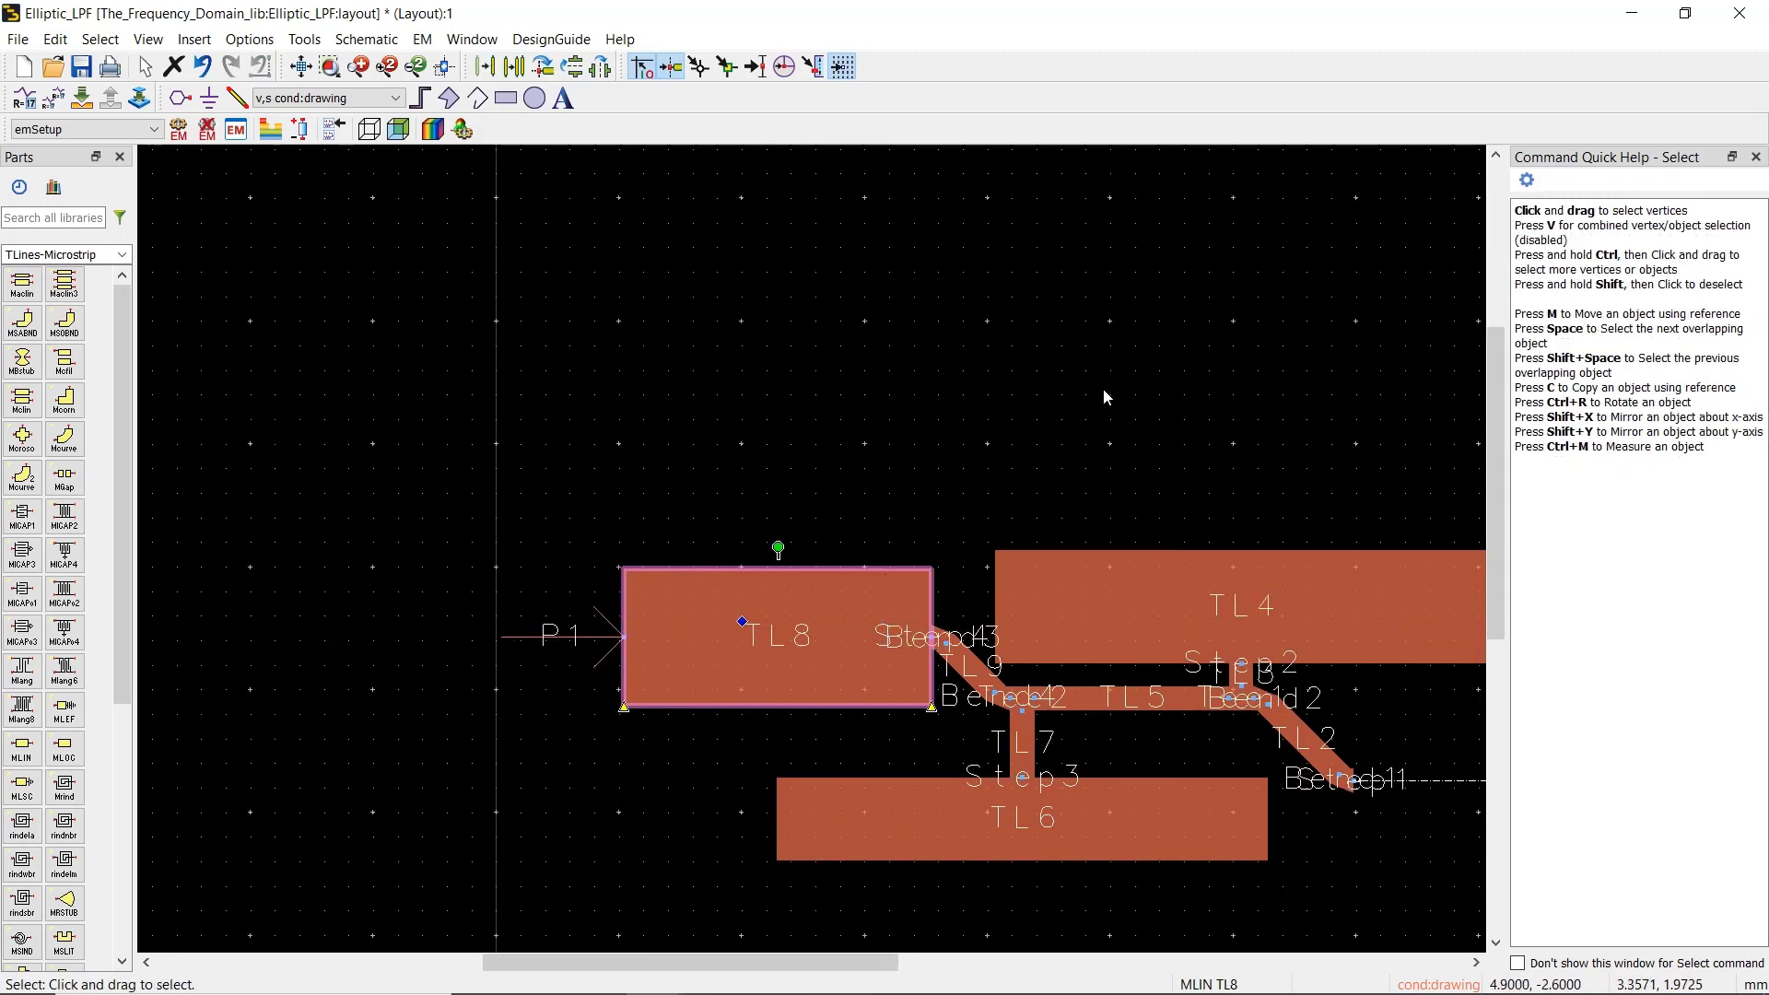
Step: Stop Quick Help from opening automatically and close its panel
click(1527, 180)
click(1559, 211)
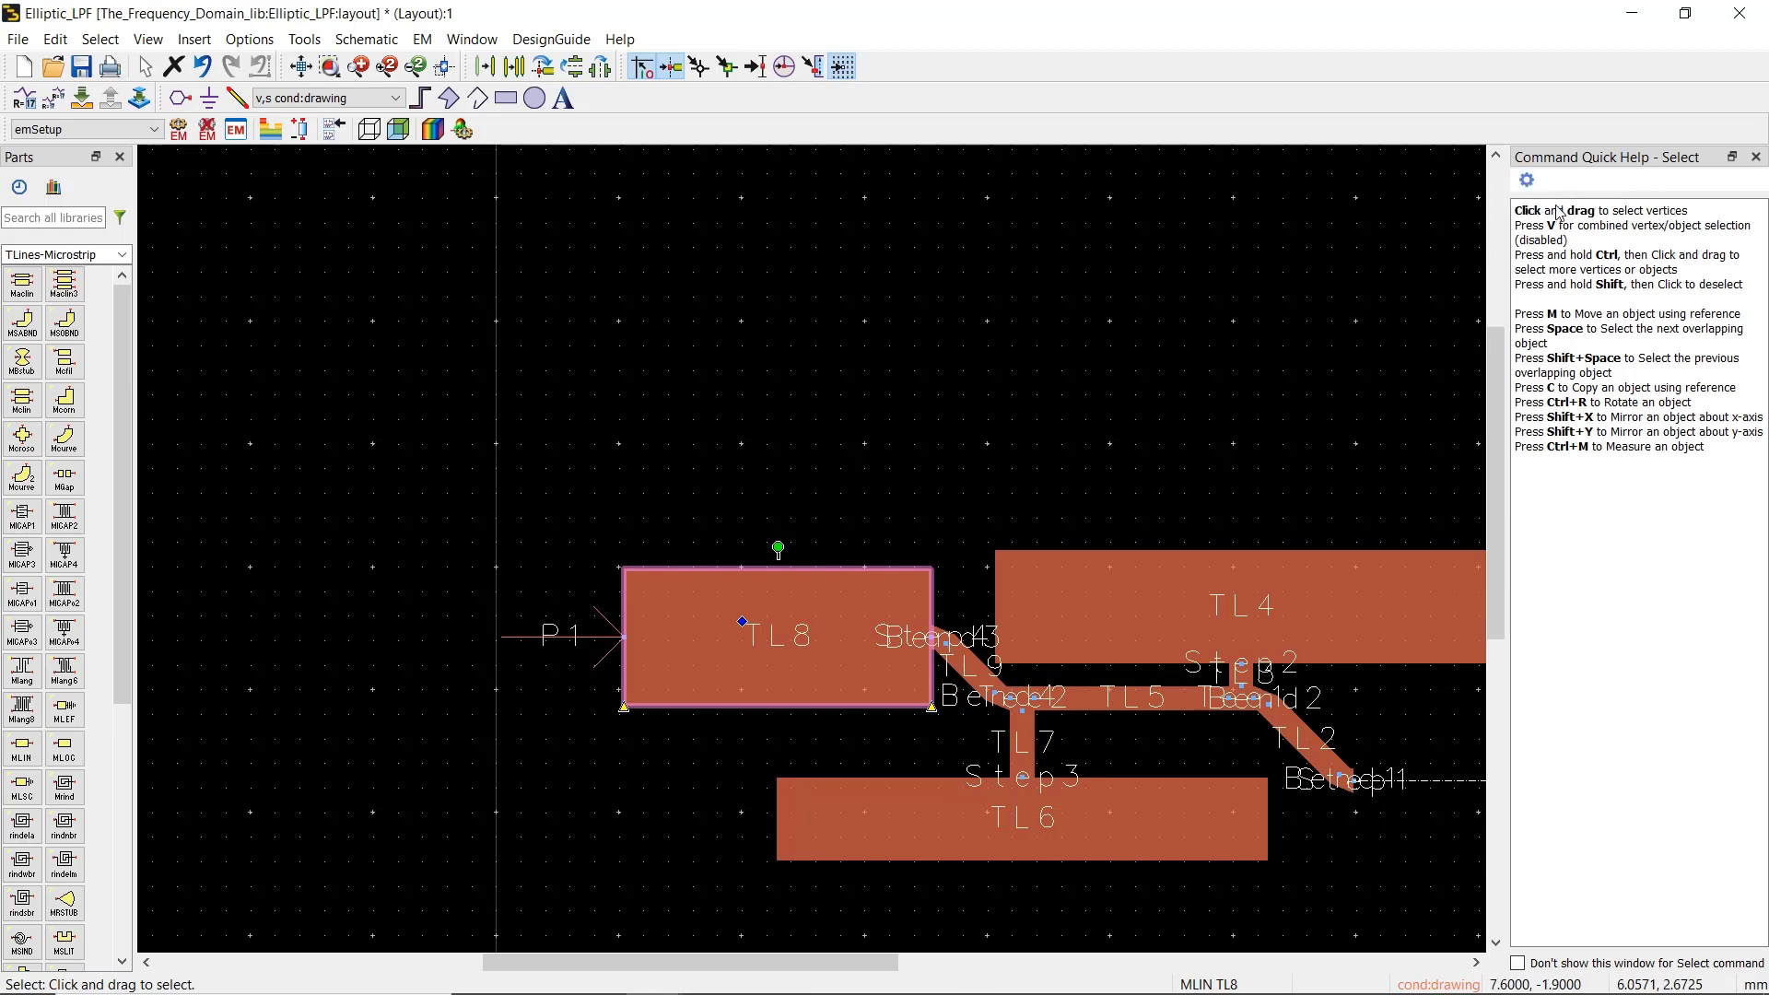
click(1755, 157)
key(f)
click(984, 276)
Step: Reattach TL1 to the bend beside TL2, fit the view, and save the layout
scroll(1036, 555, down, 2)
click(1102, 612)
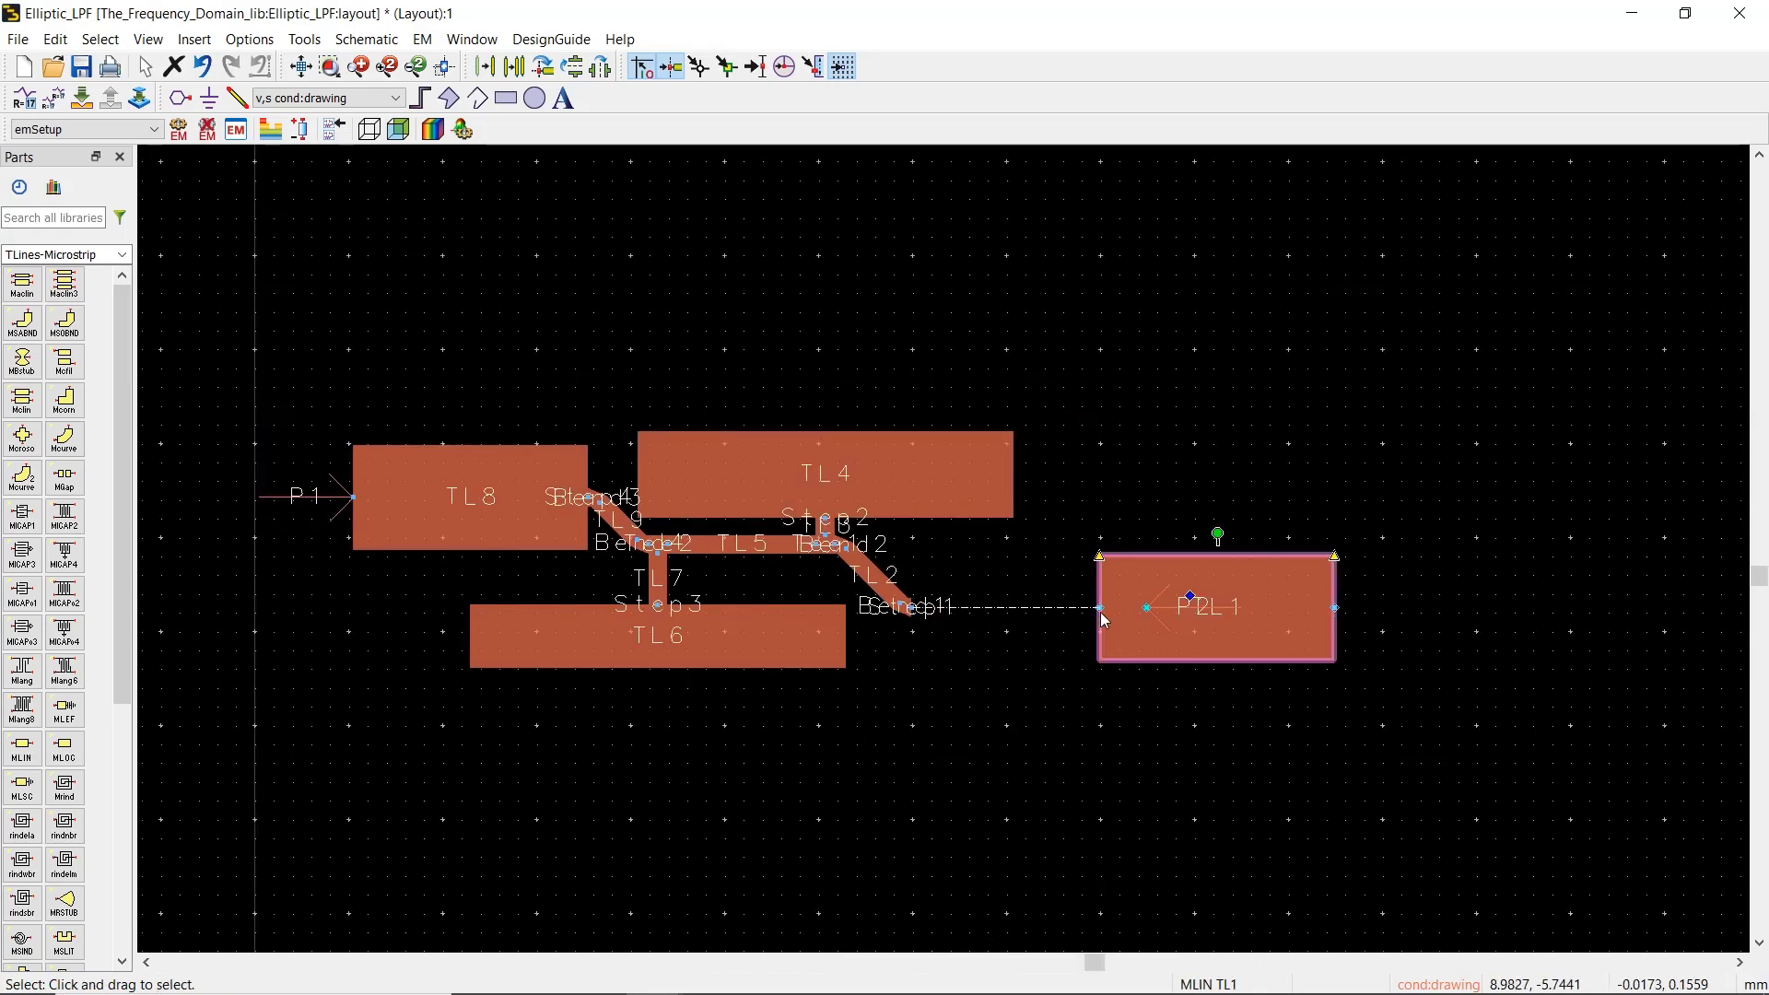
drag(1102, 610, 912, 610)
drag(806, 367, 1007, 282)
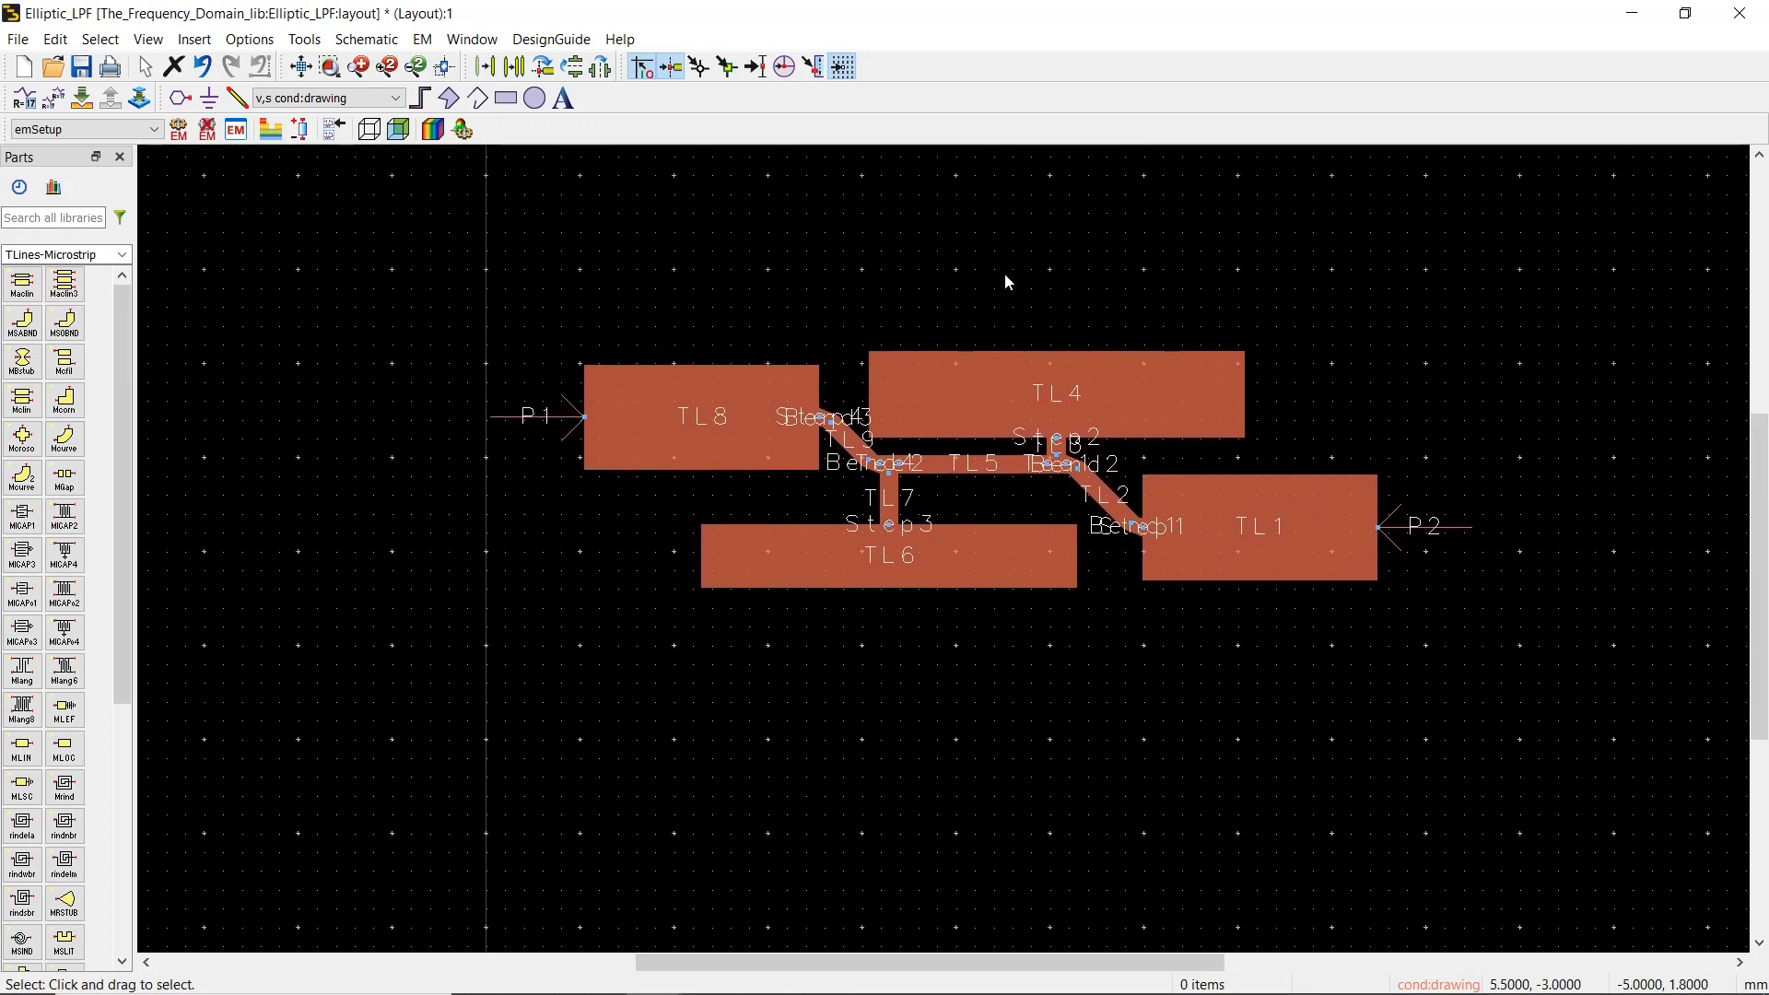
click(300, 67)
click(81, 66)
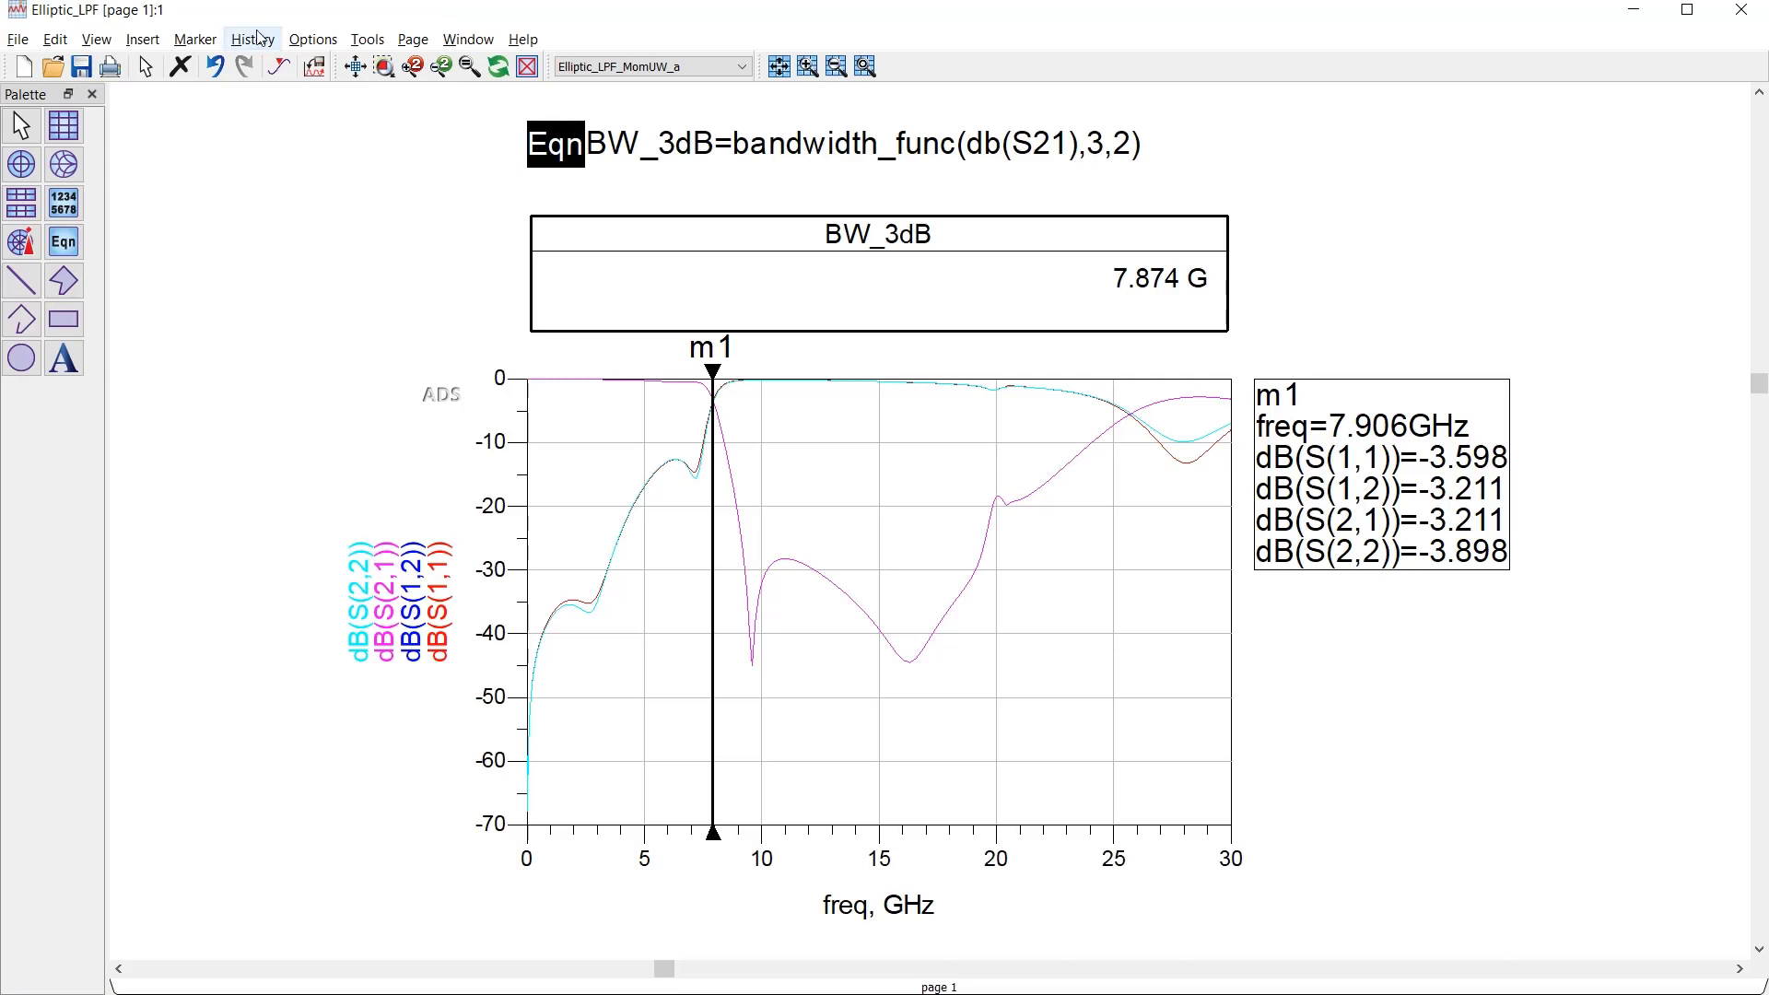
Step: Turn trace History On and rerun Momentum, overwriting the old dataset
click(253, 40)
click(283, 64)
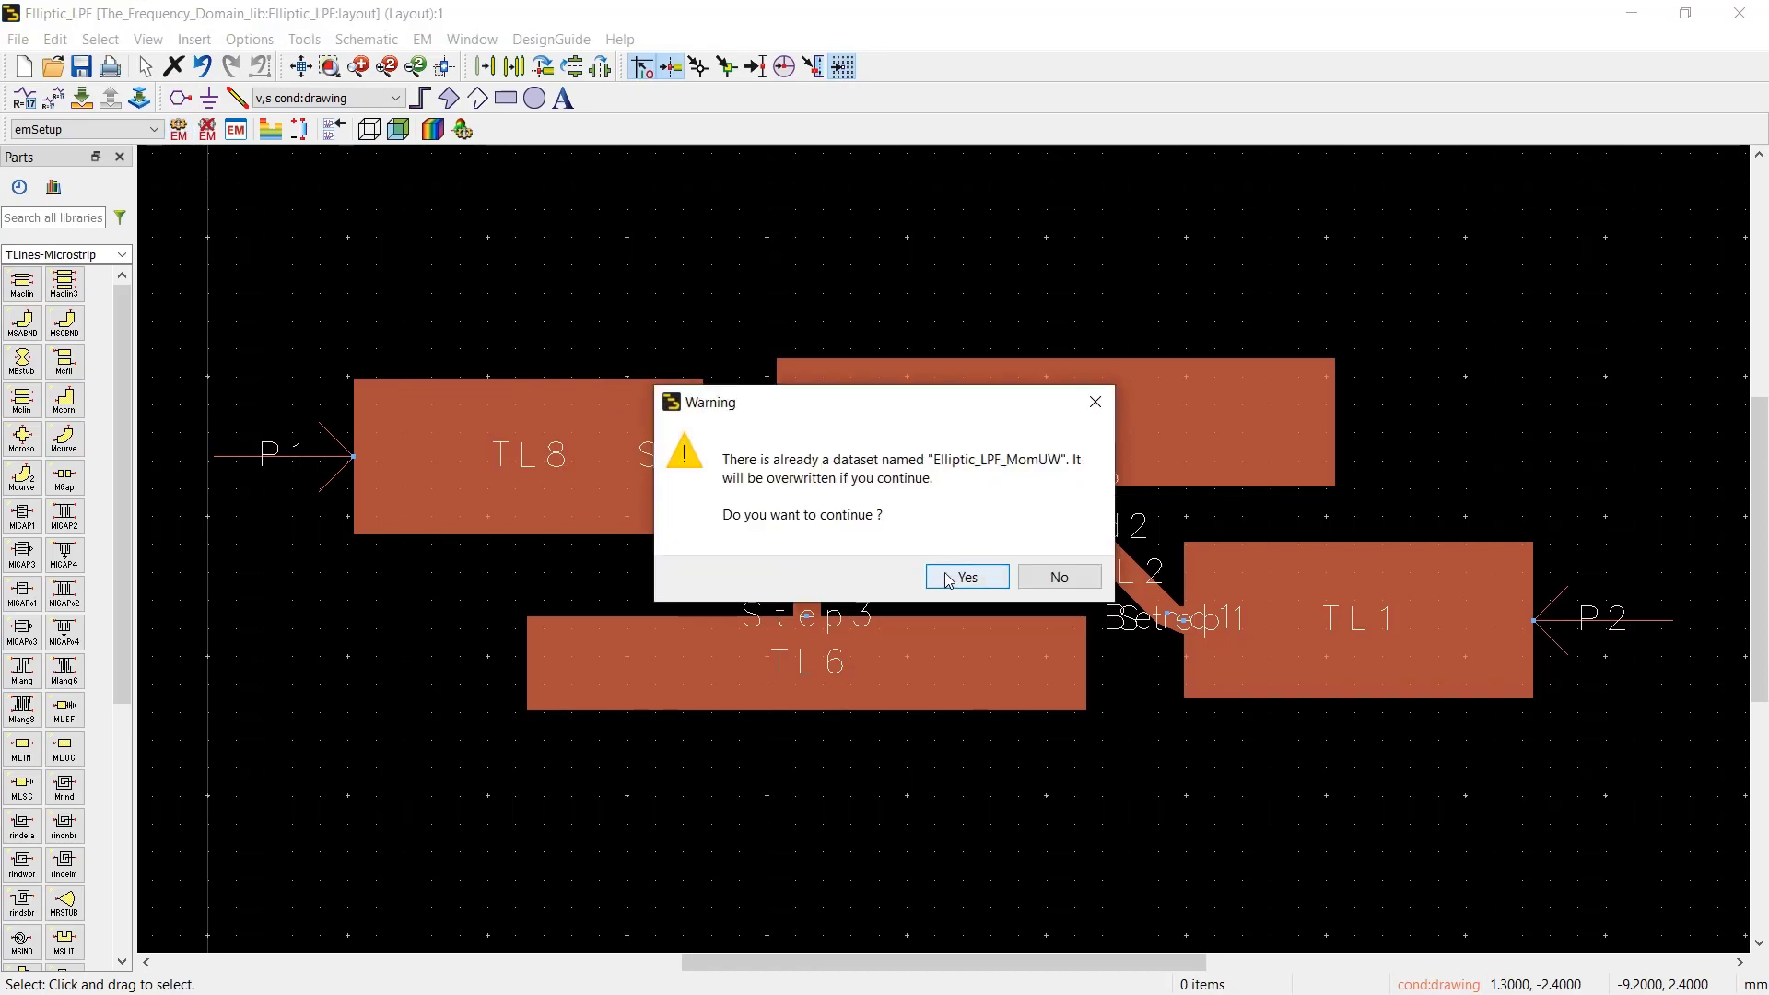
click(951, 575)
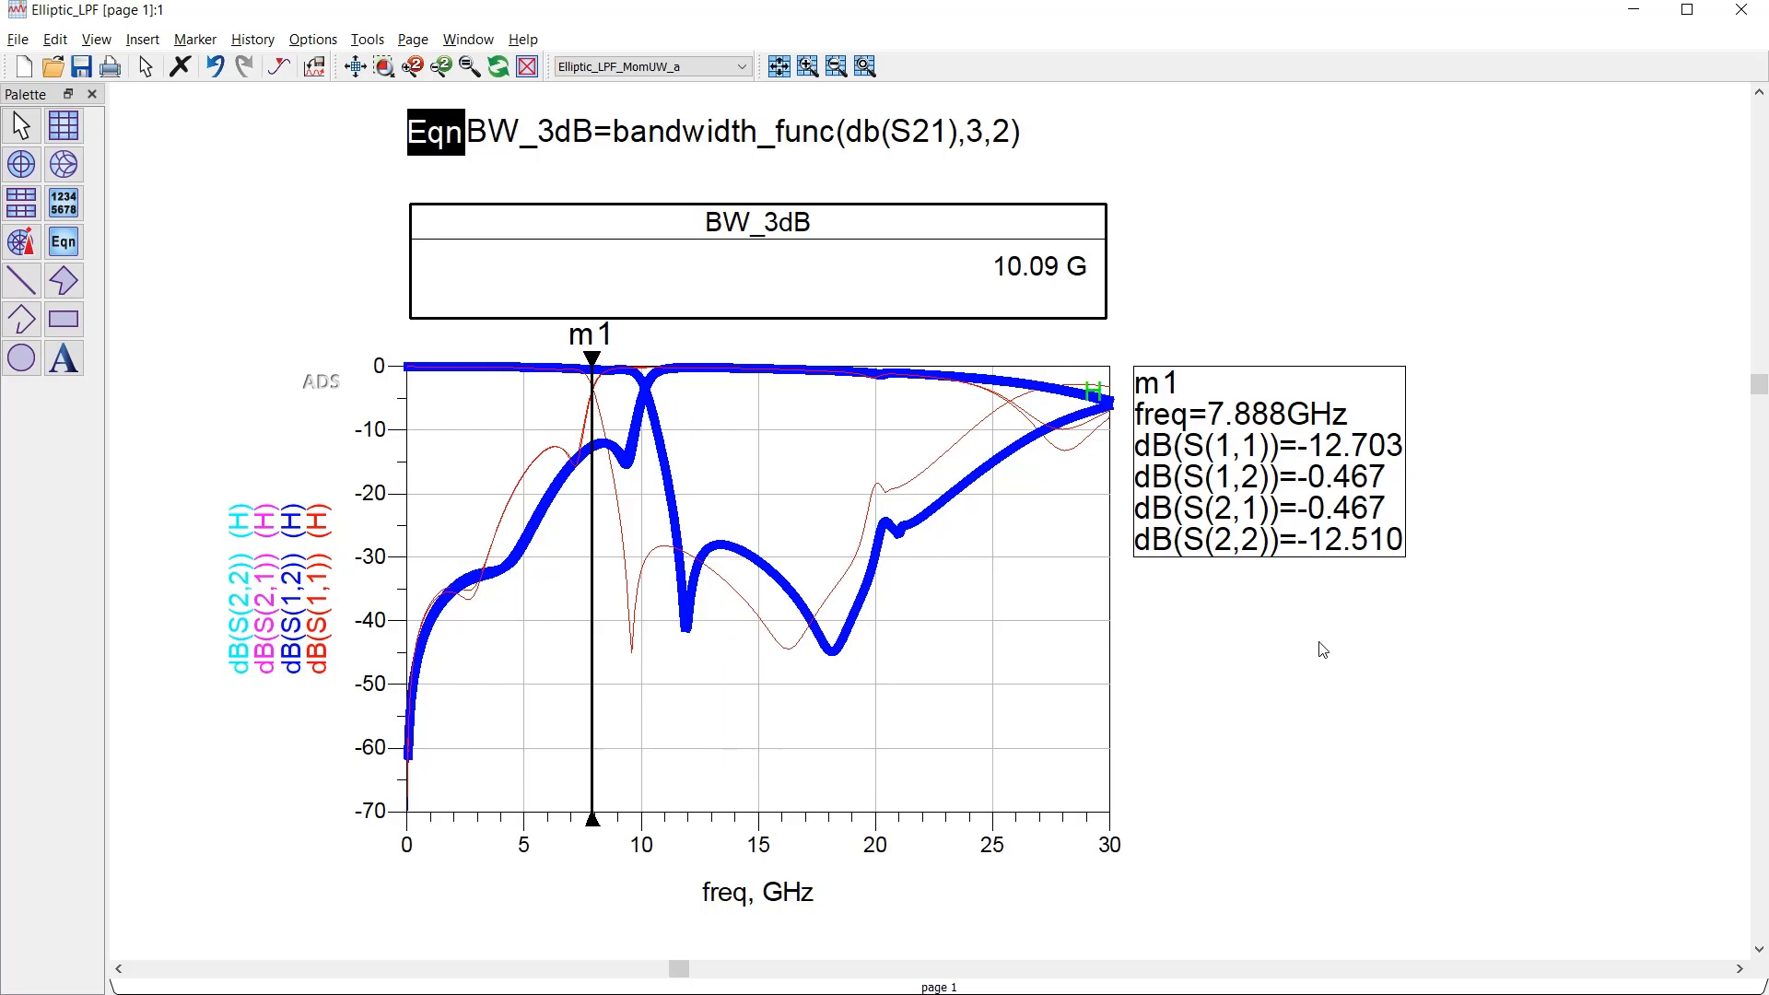
scroll(1319, 645, down, 2)
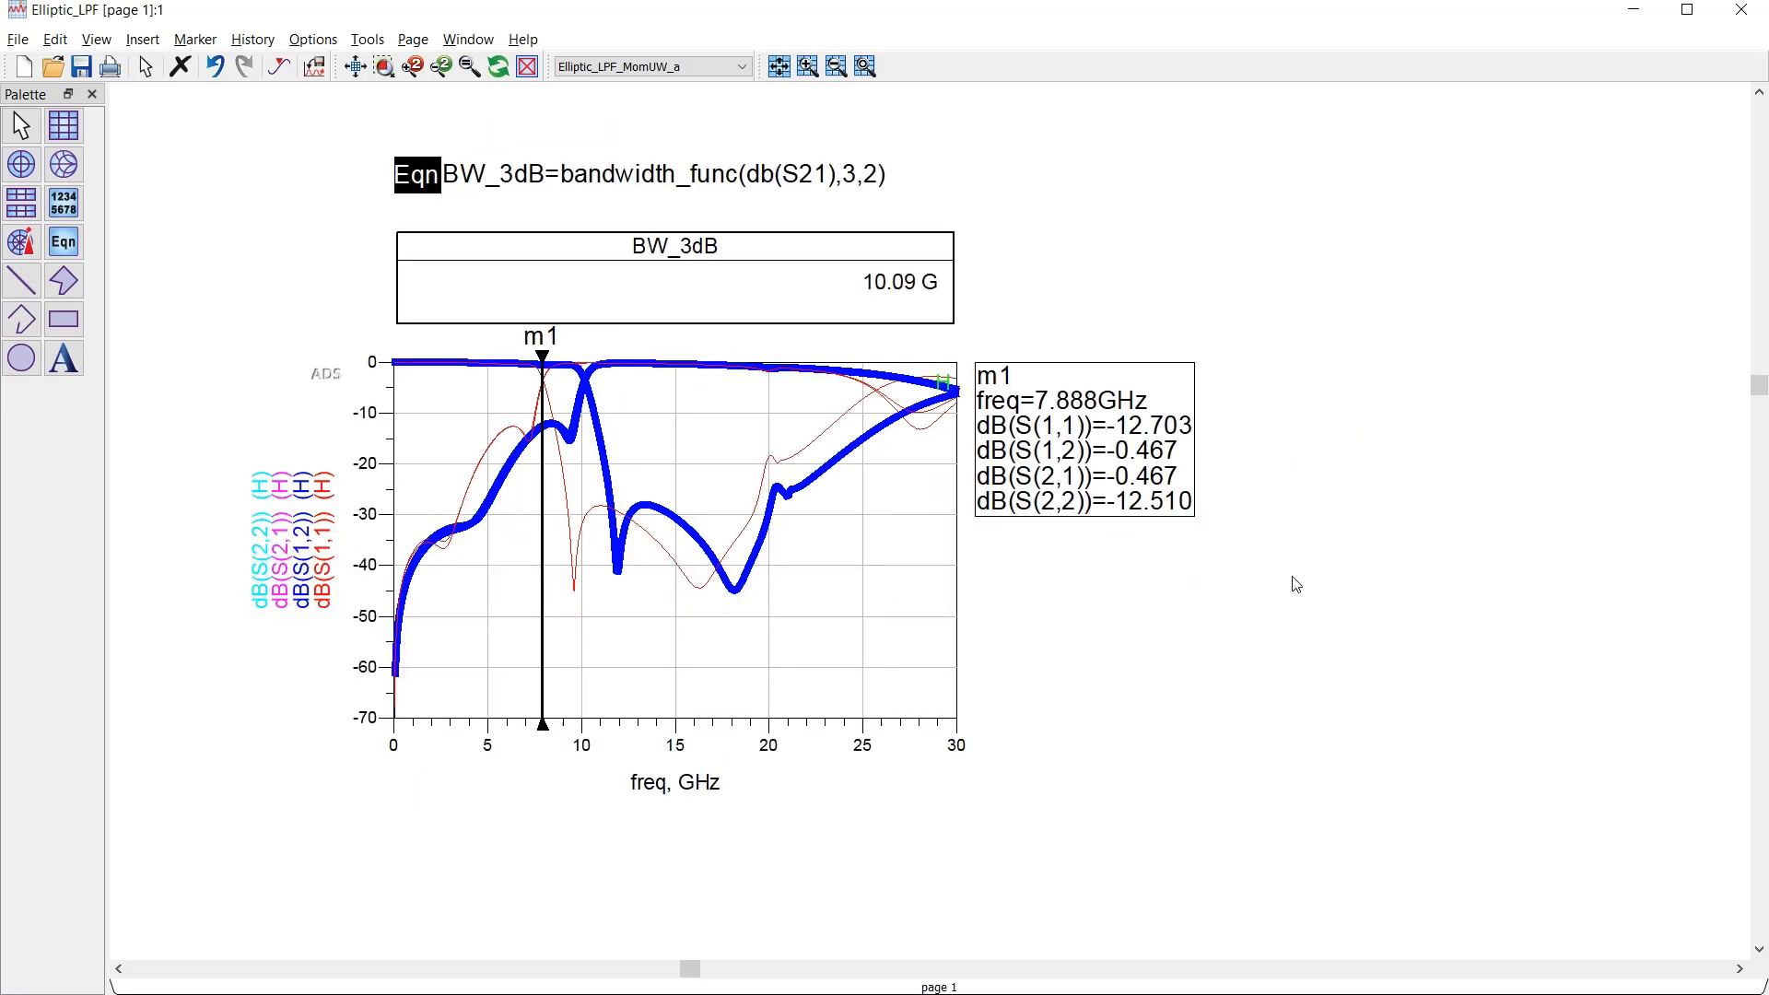
Step: Place a new rectangular plot beside the Momentum plot showing Elliptic_LPF's S(1,1), S(1,2), S(2,1), S(2,2) in dB
click(64, 125)
click(1226, 367)
click(809, 418)
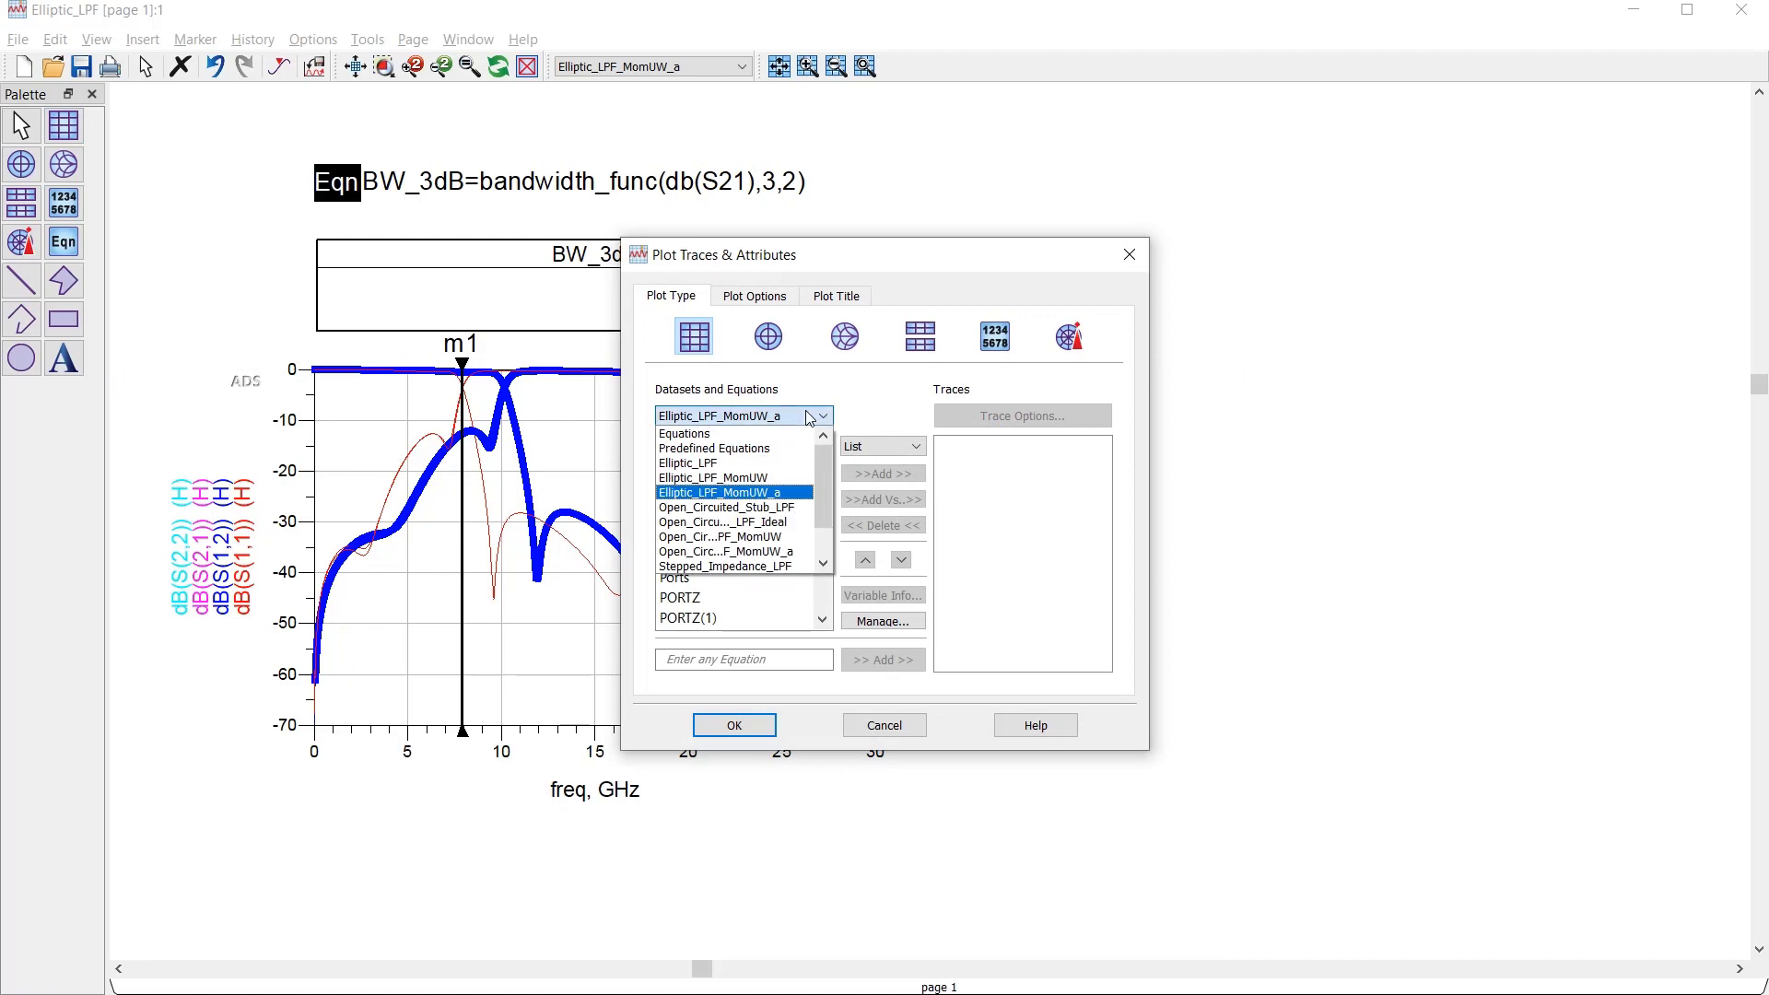
click(751, 462)
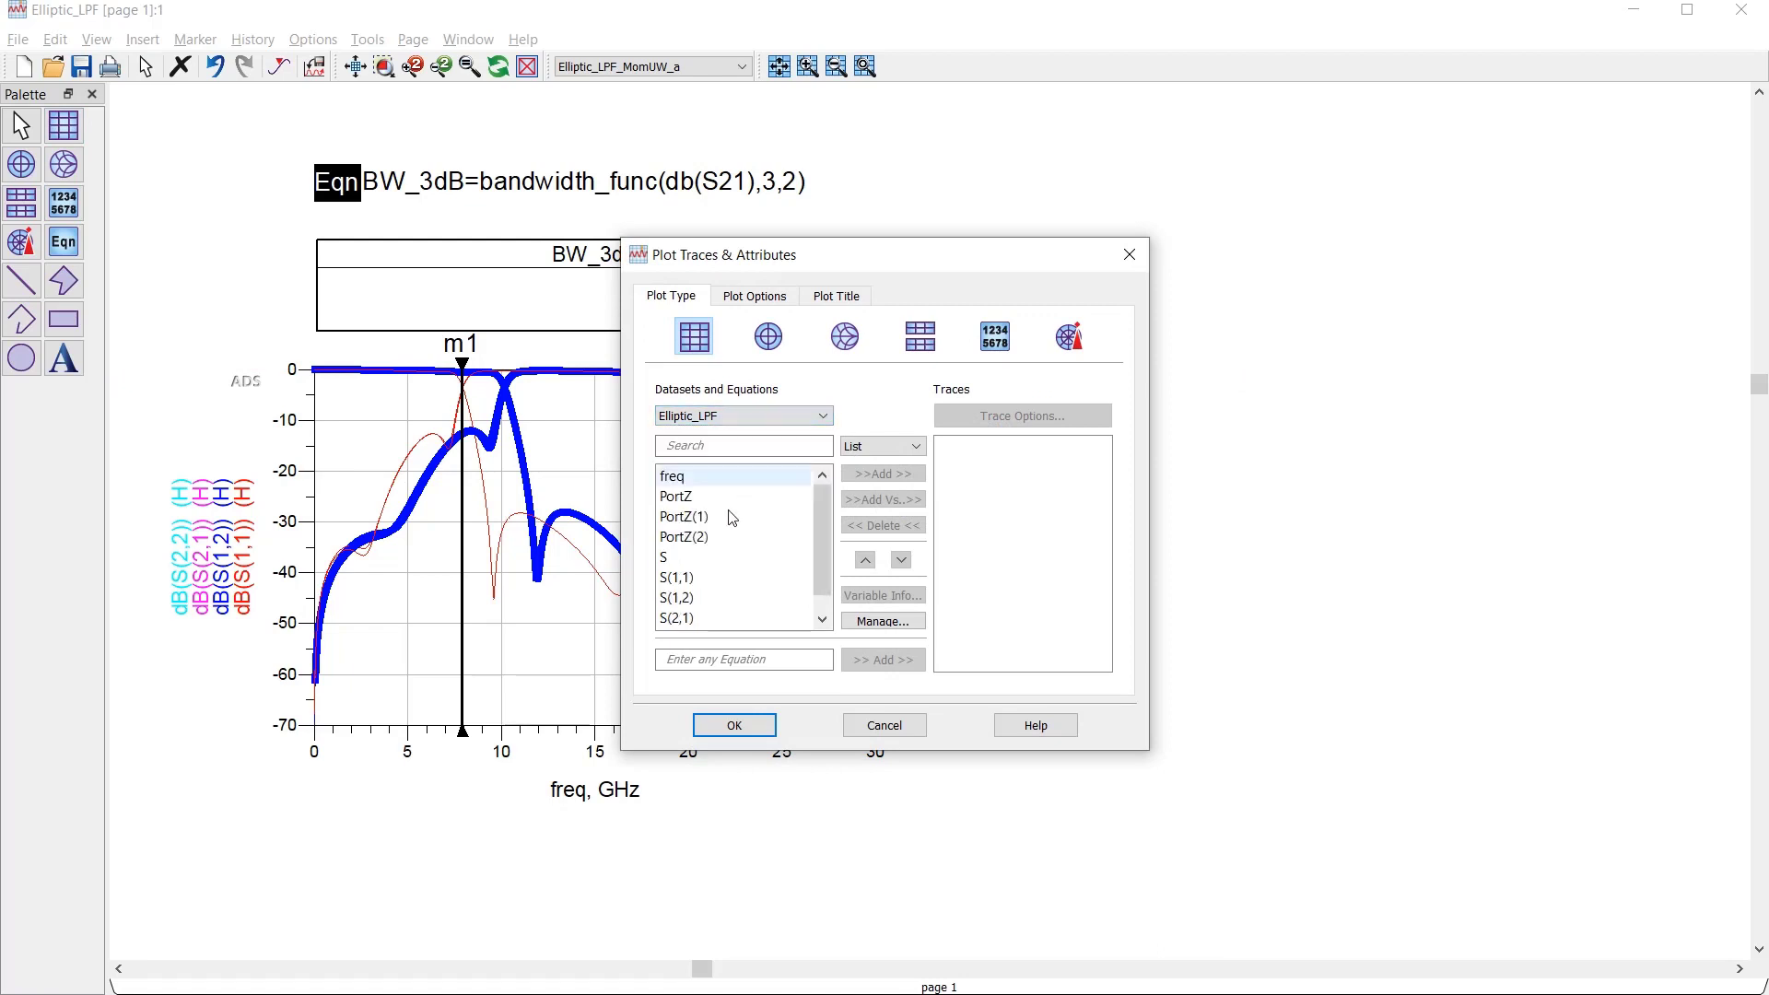
click(707, 580)
scroll(707, 585, down, 1)
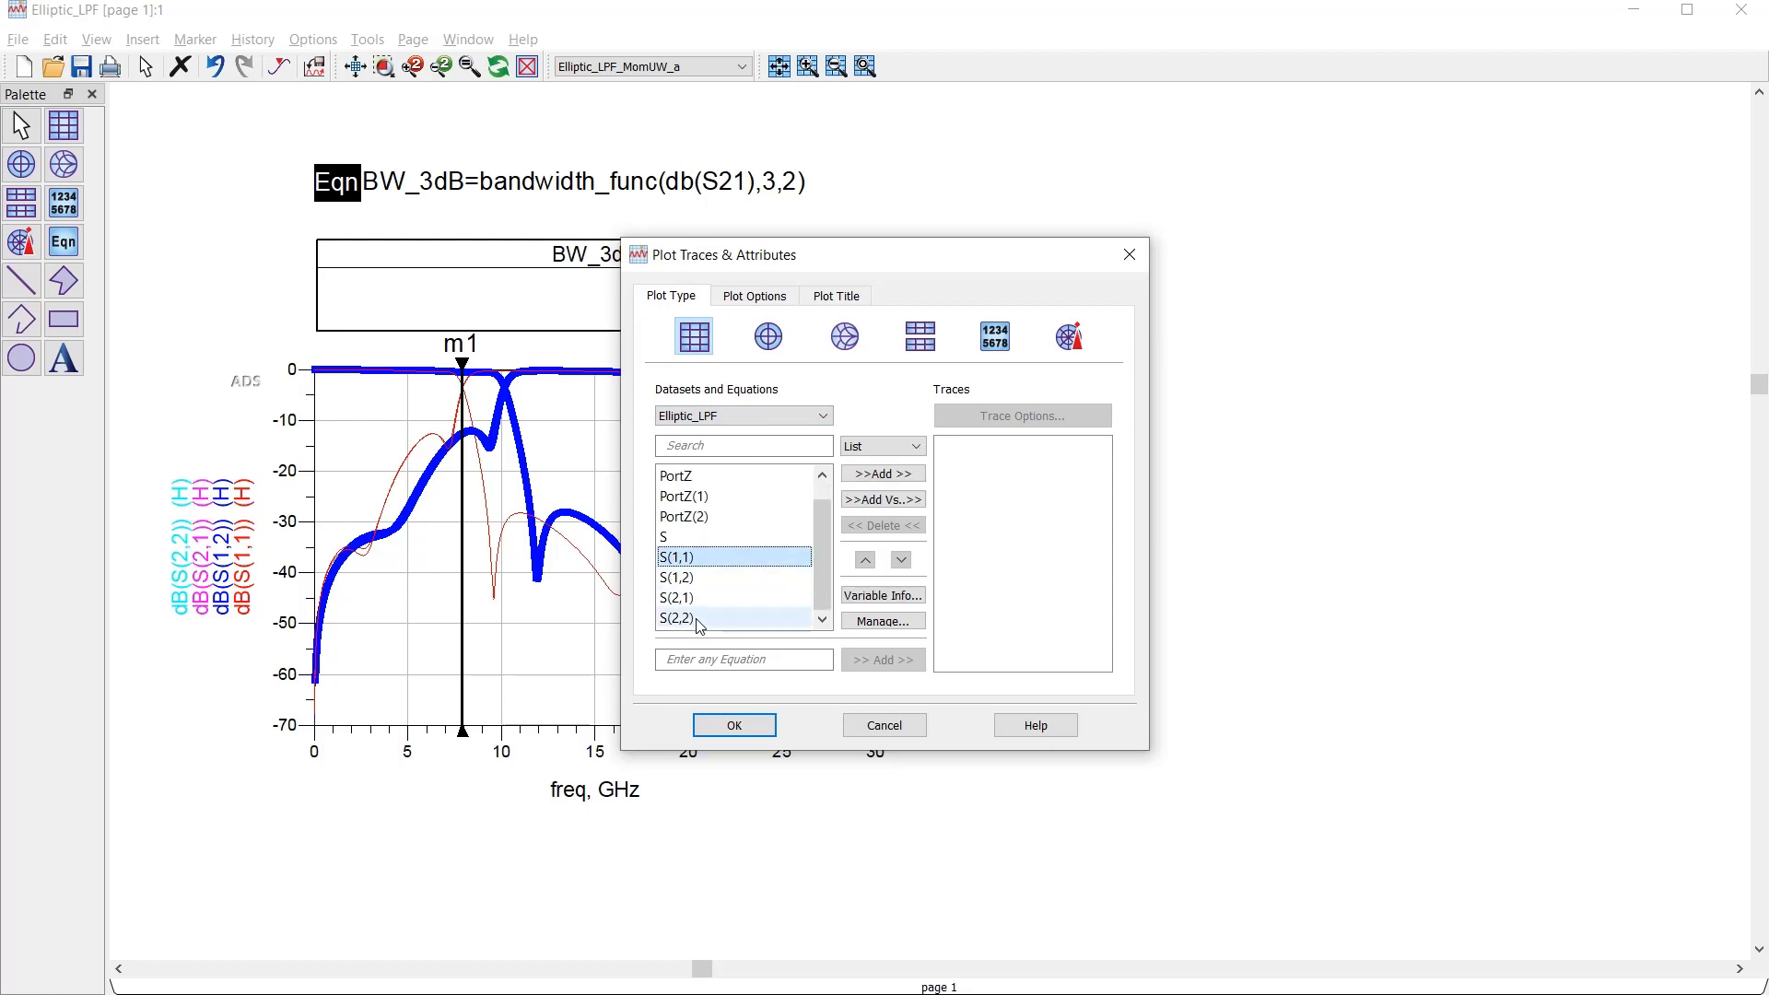
shift+click(700, 619)
click(871, 476)
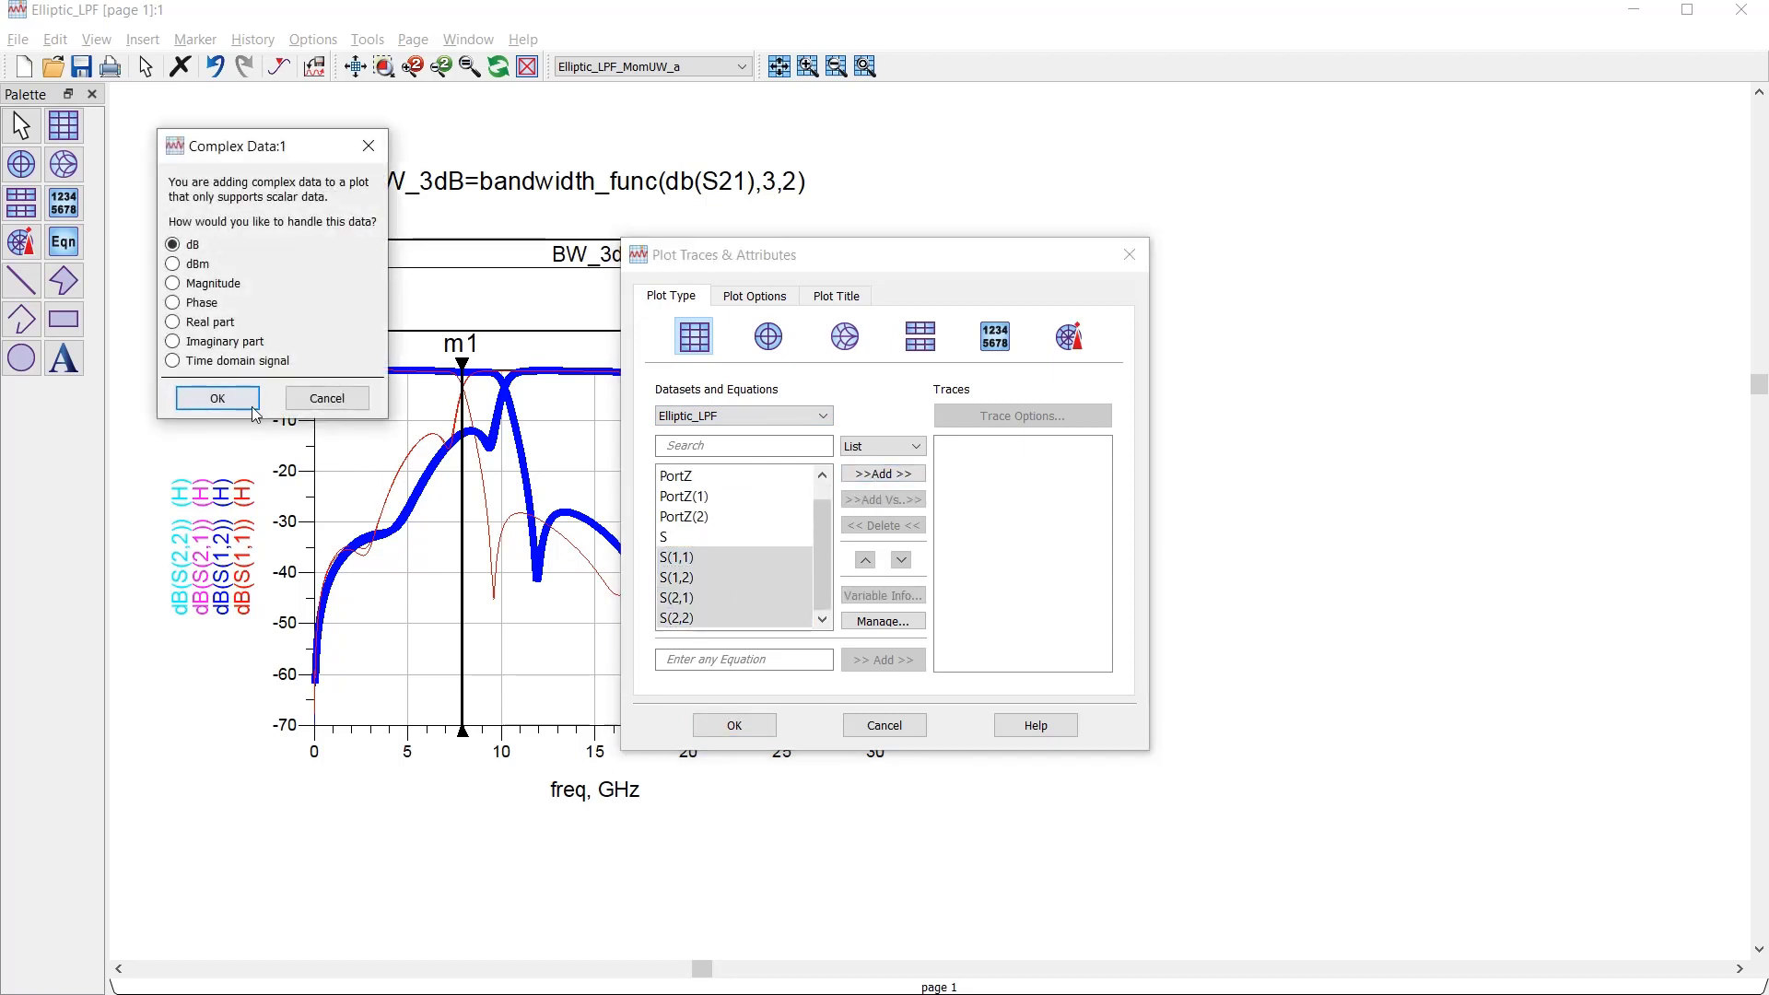
click(253, 408)
click(735, 725)
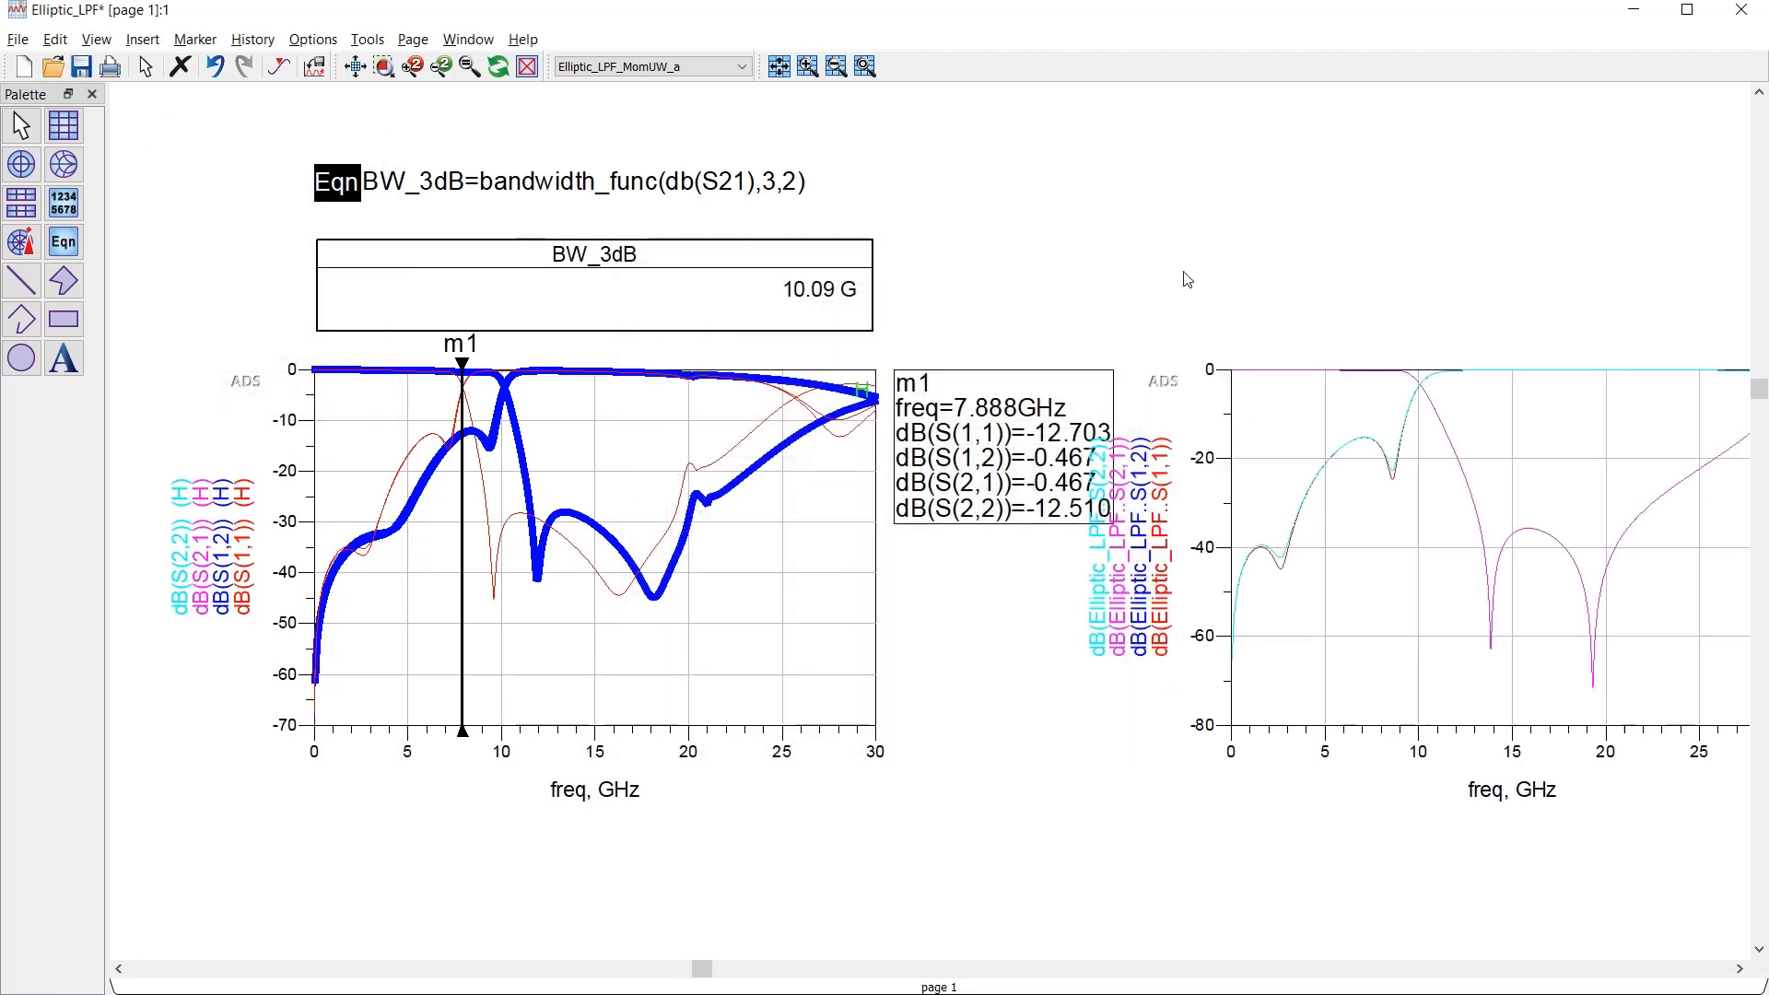
scroll(1082, 406, down, 3)
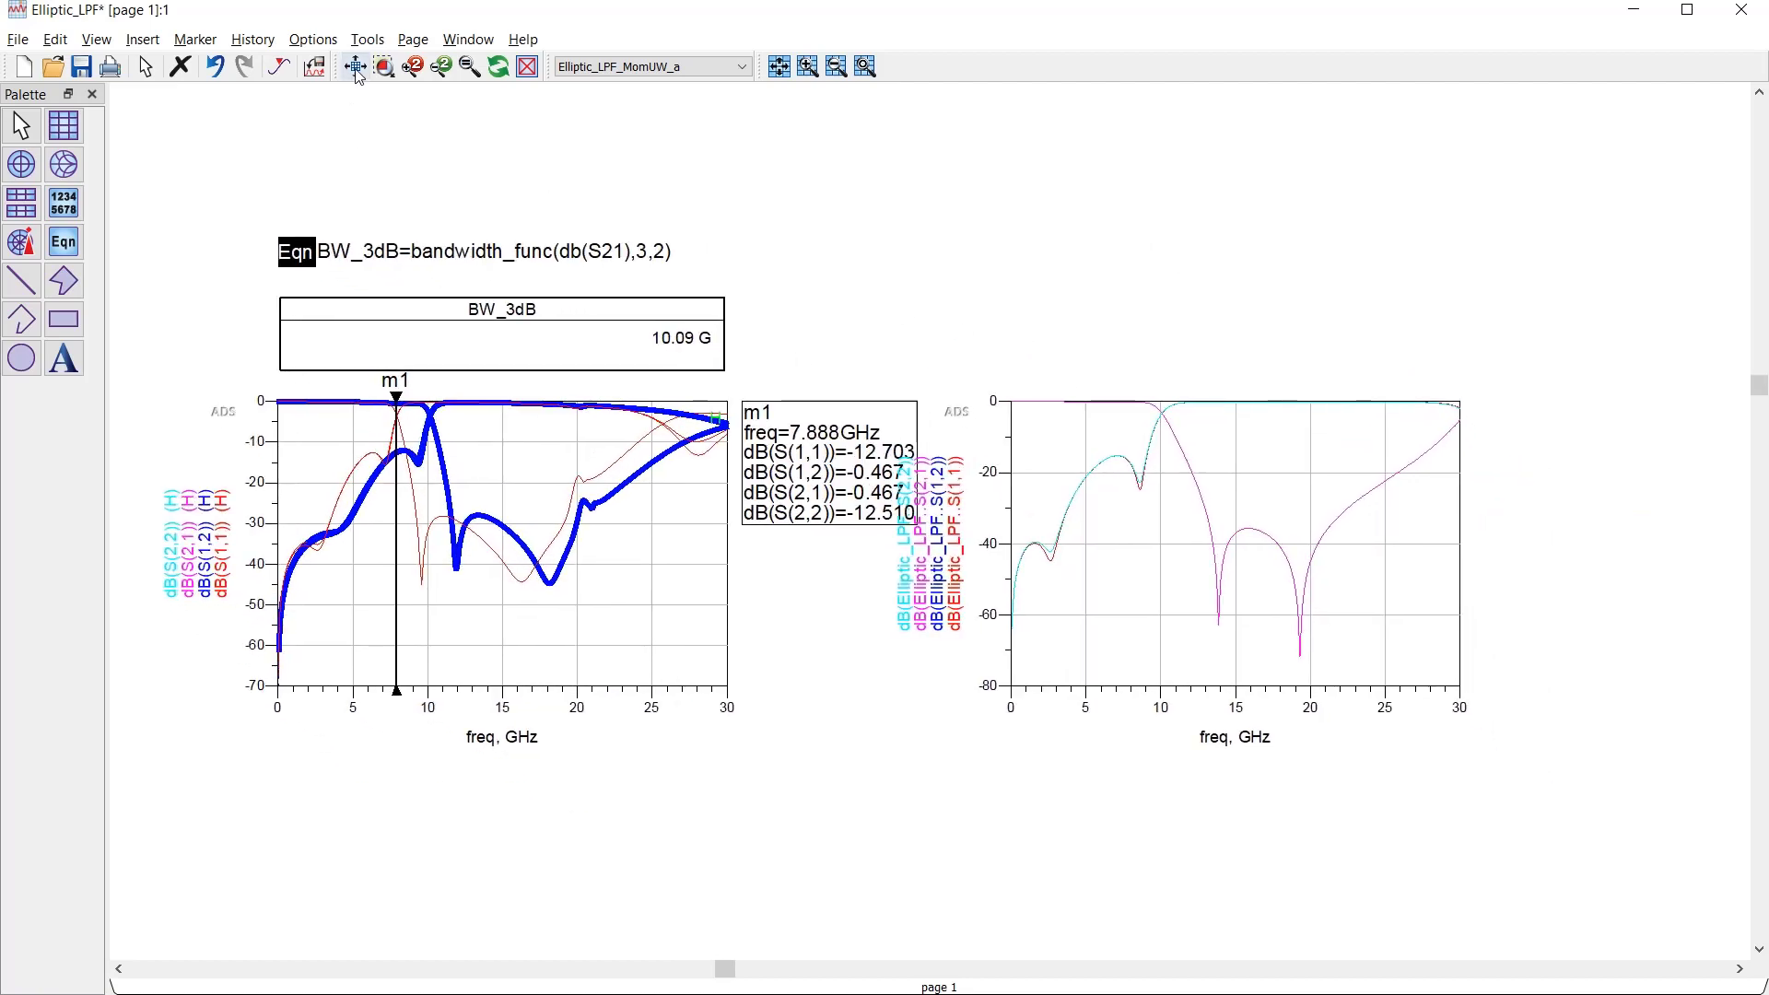
Step: Fit both plots in the page view and save the data display
click(356, 70)
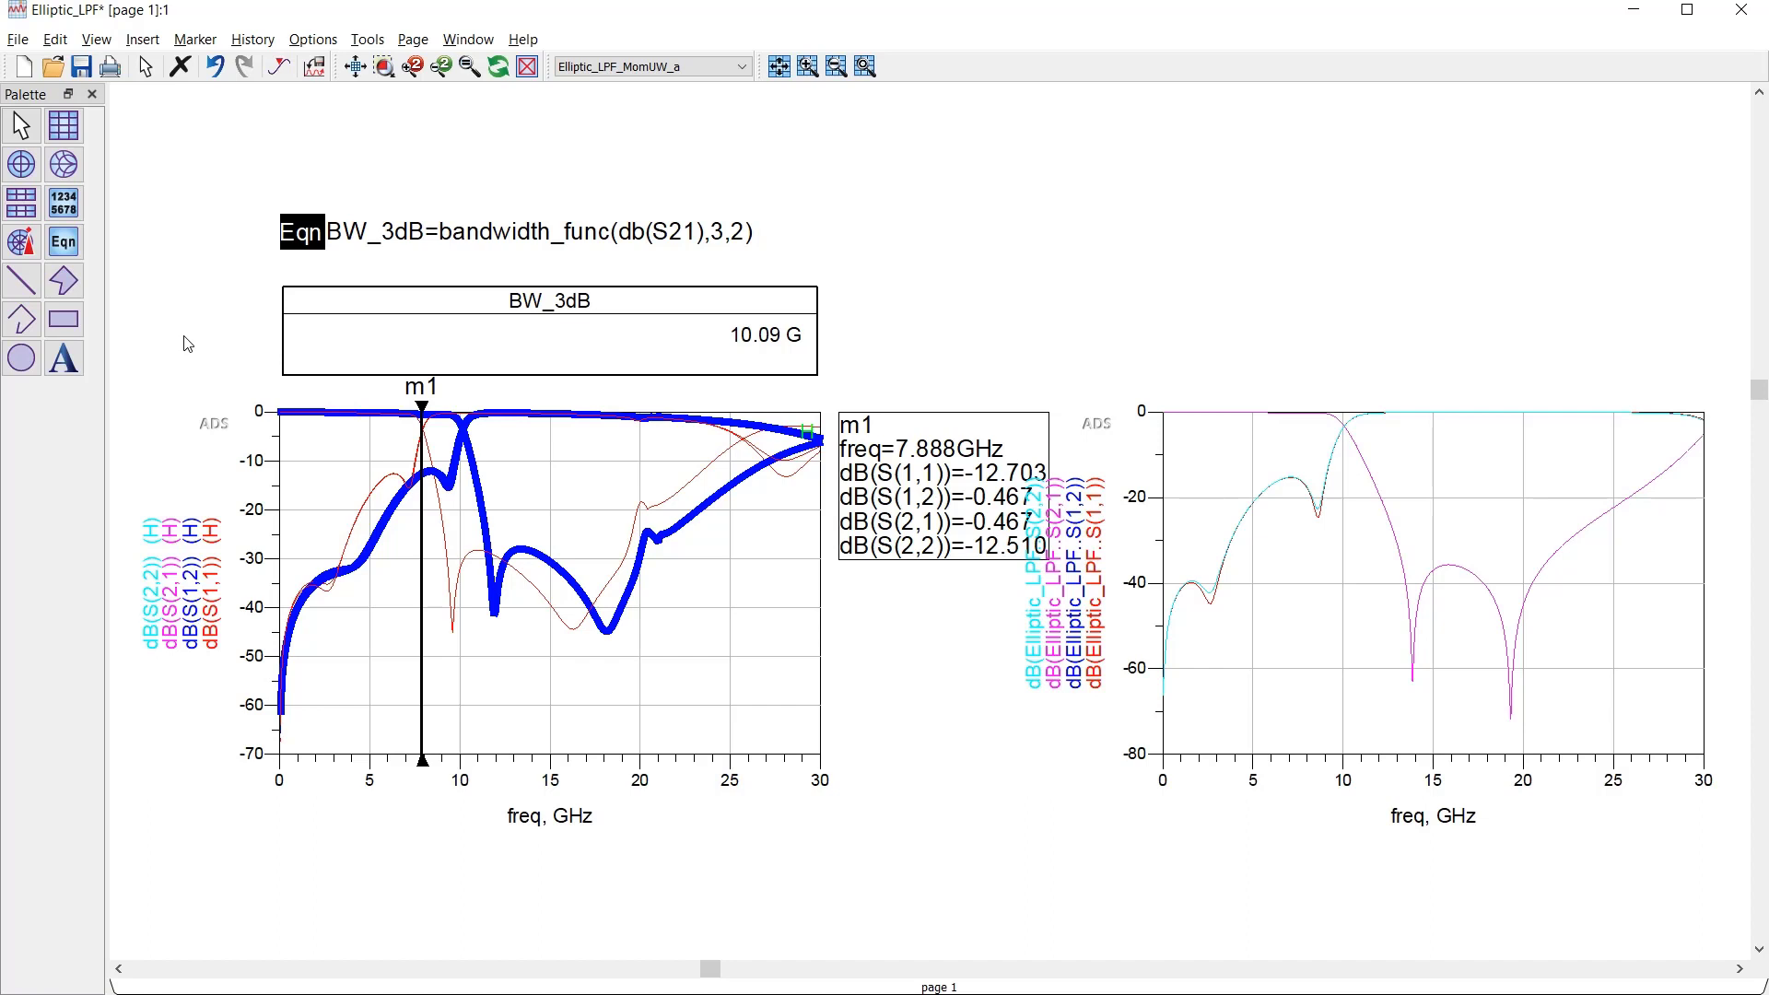
click(82, 67)
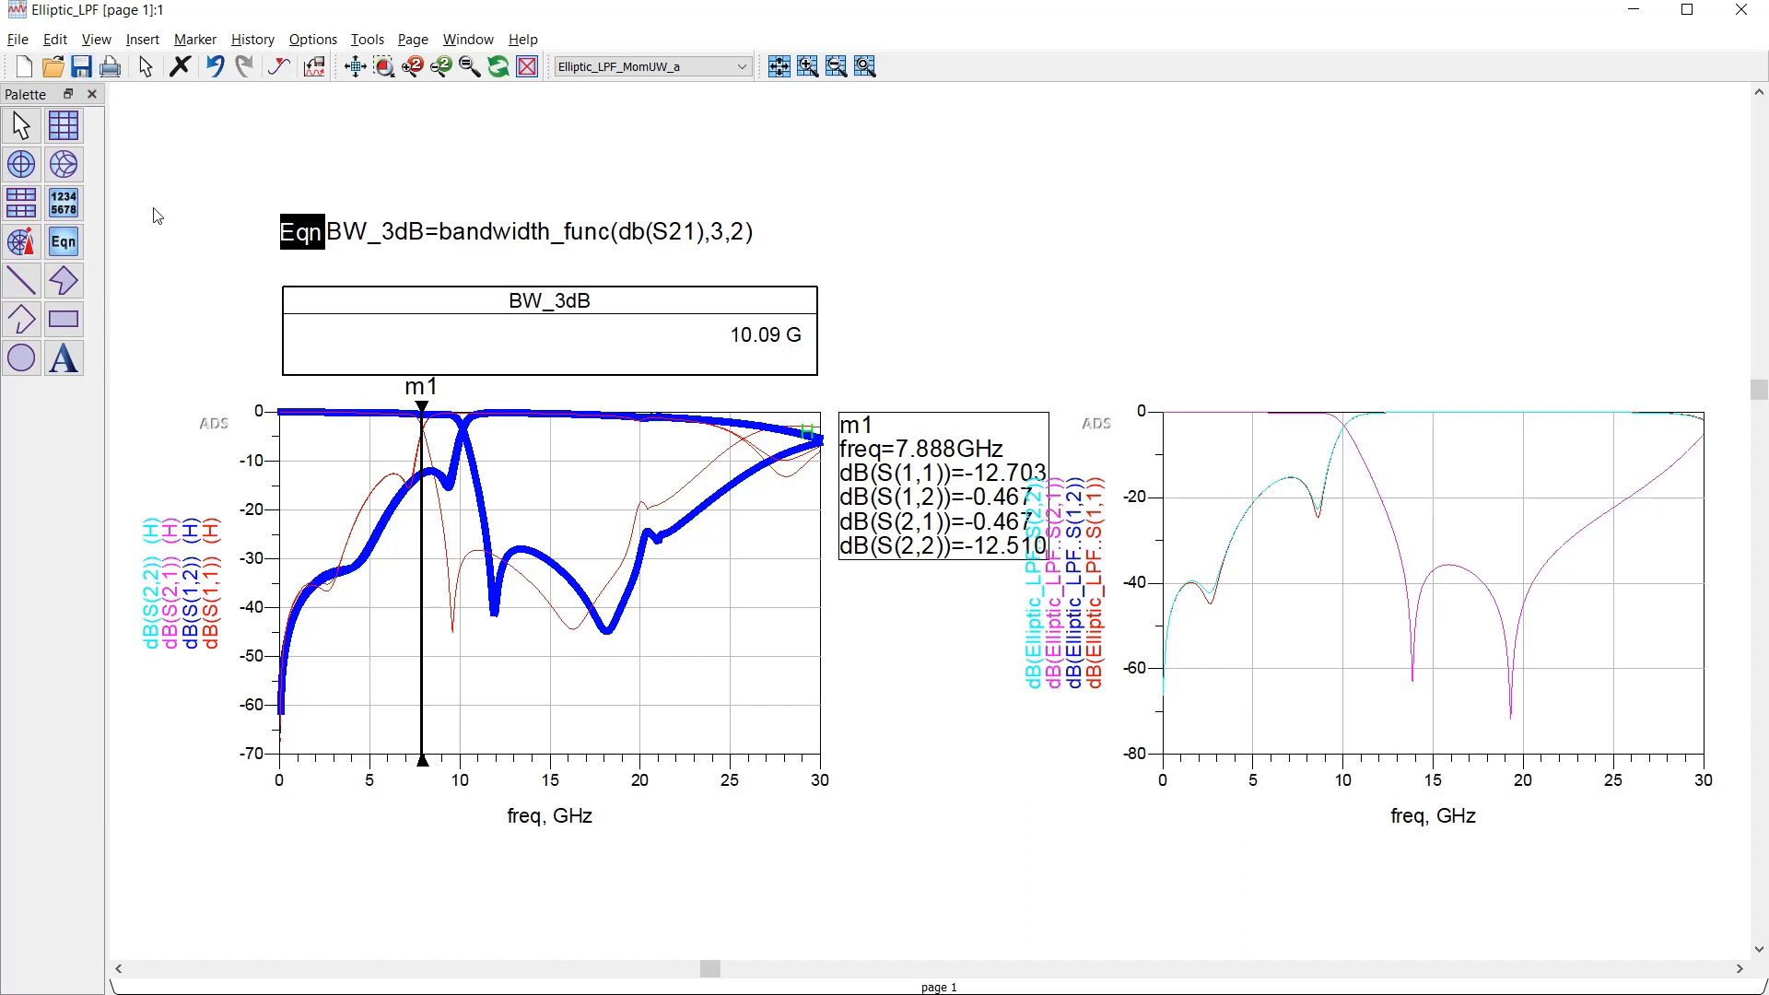